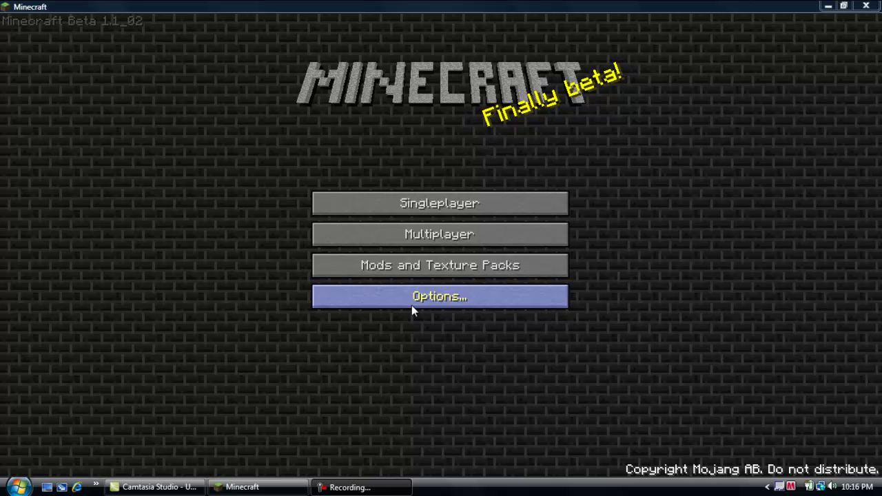
- Preview the Quandary12December texture pack, then switch back to Whity's.zip and finish
left_click(438, 272)
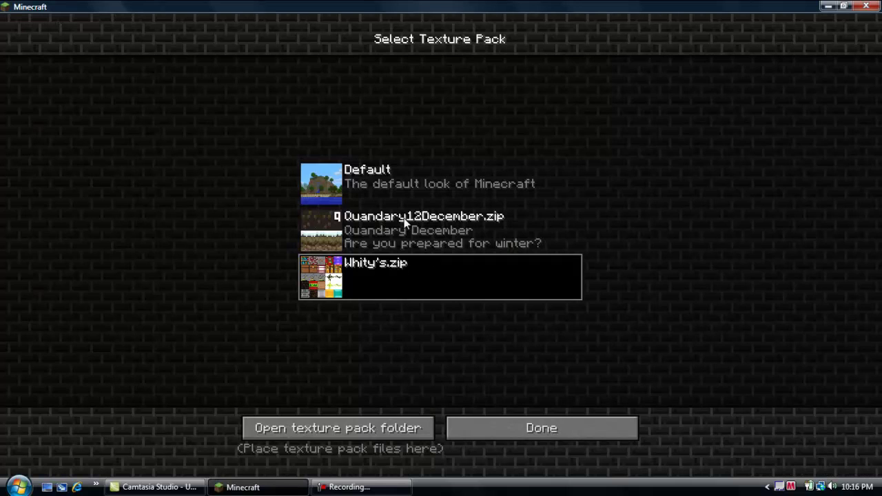
left_click(361, 246)
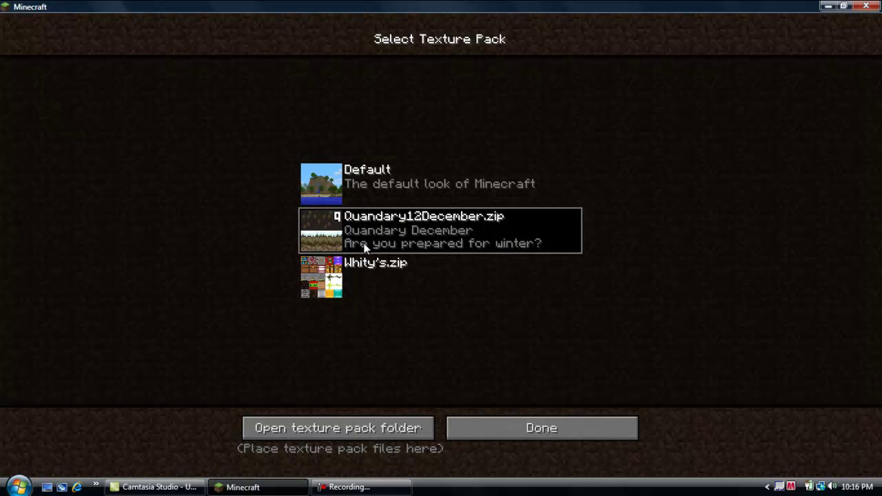
left_click(369, 282)
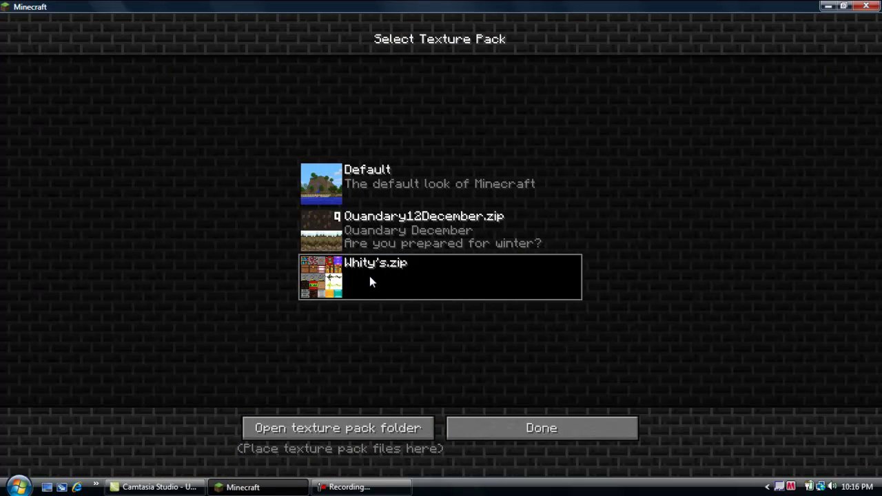
left_click(510, 430)
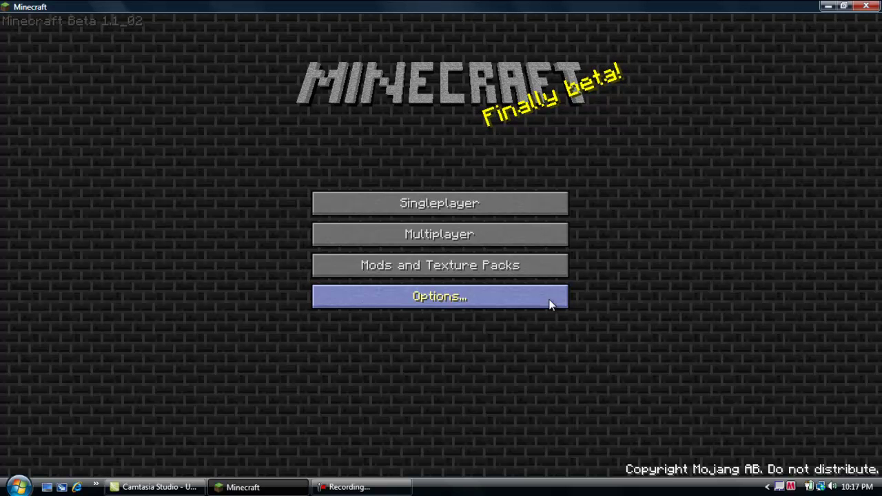
- Generate a new Singleplayer world in an '- empty -' save slot
left_click(541, 203)
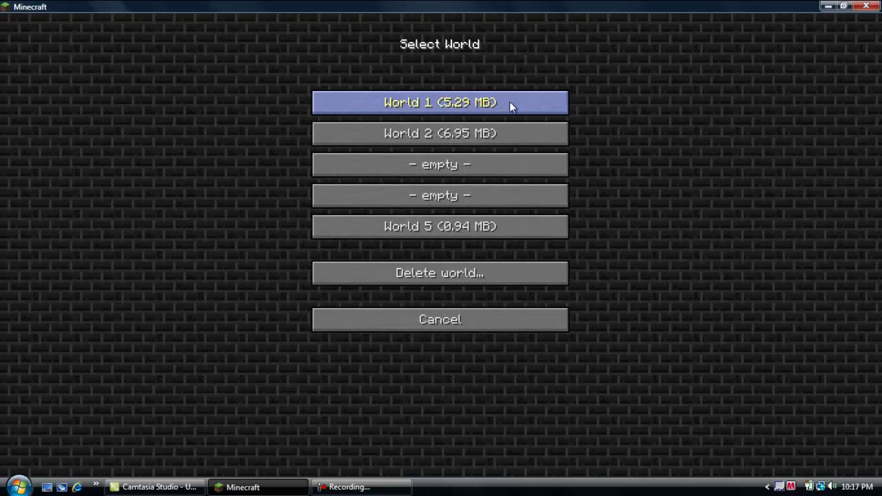
left_click(516, 167)
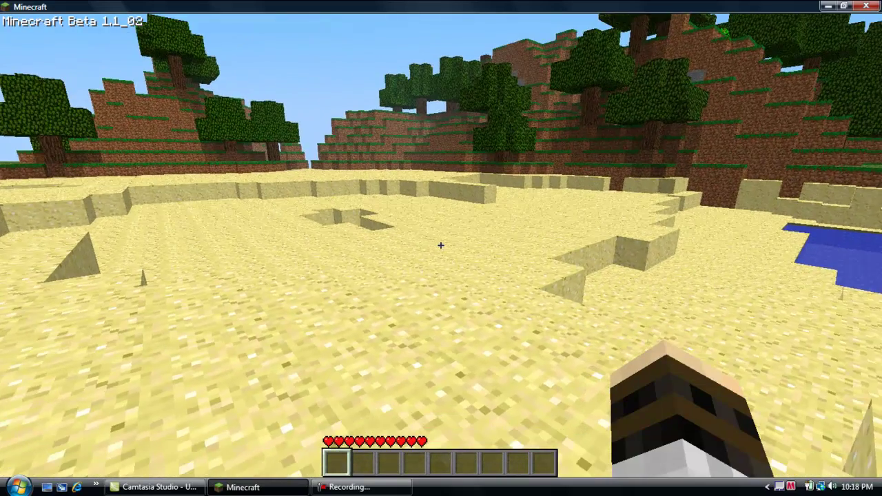
- Walk across the sandy beach past the water pool and onto the sand ledge
key("w")
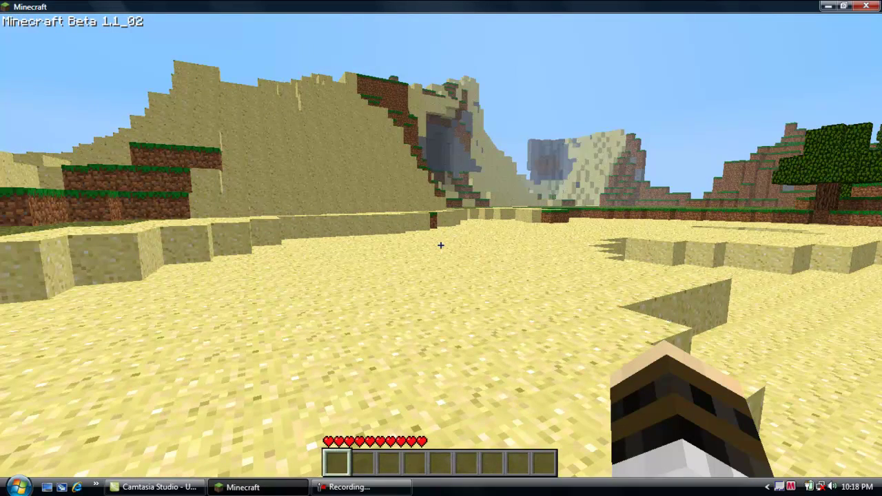
key("w")
key("w")
key("w")
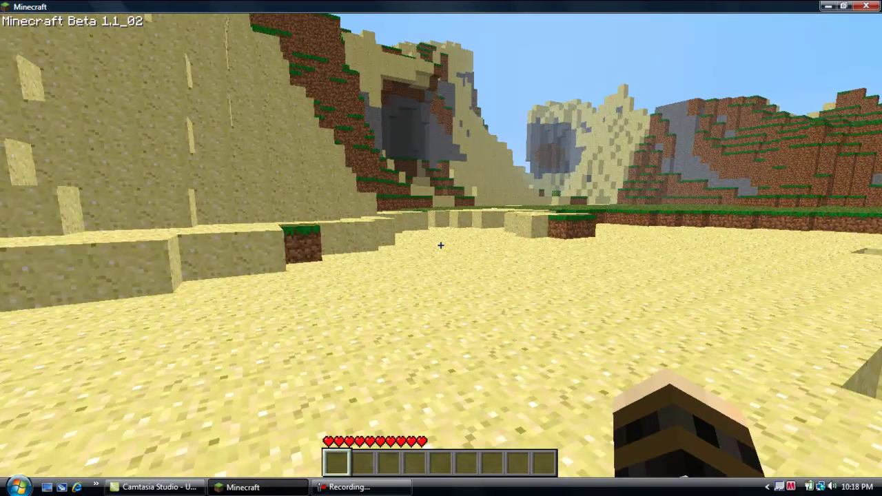
key("w")
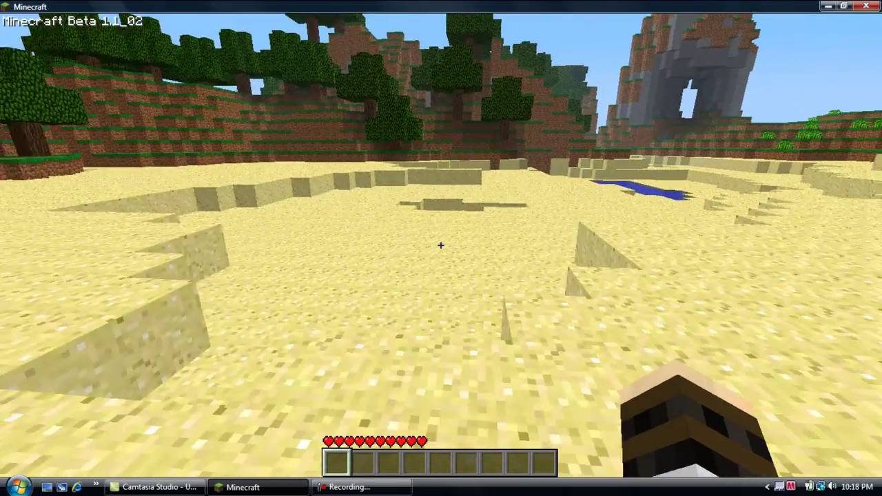
key("w")
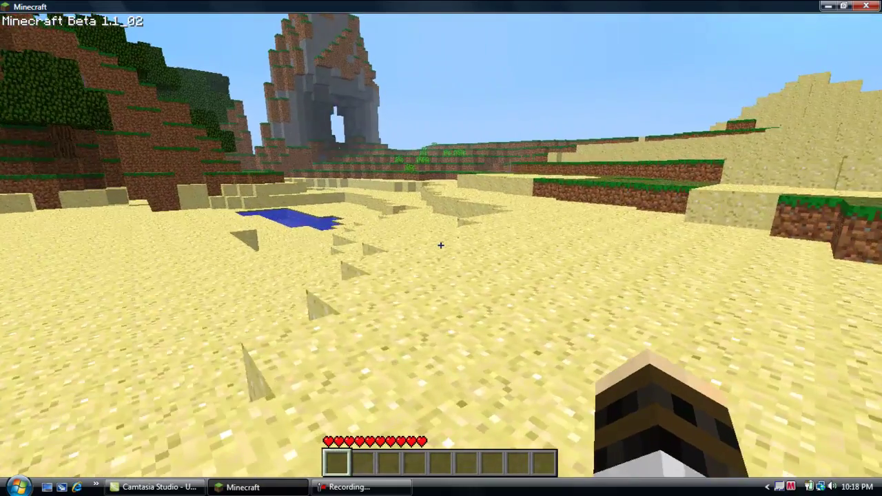
key("w")
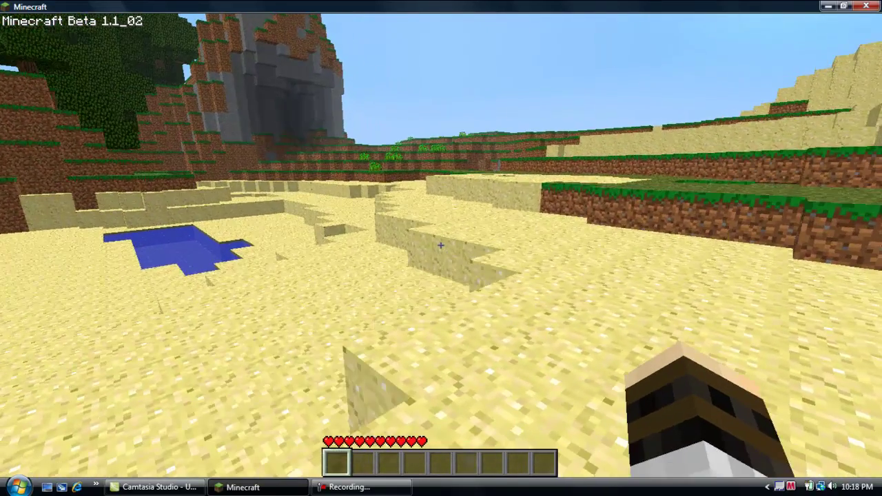
key("w")
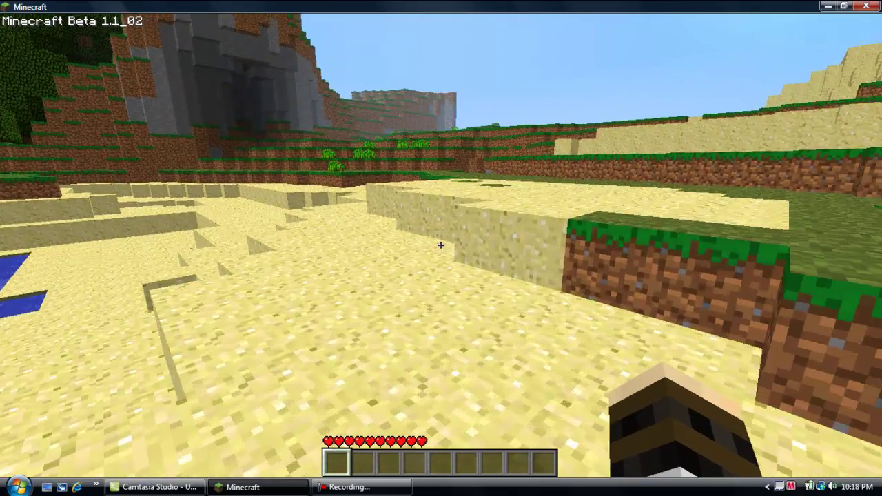
key("w")
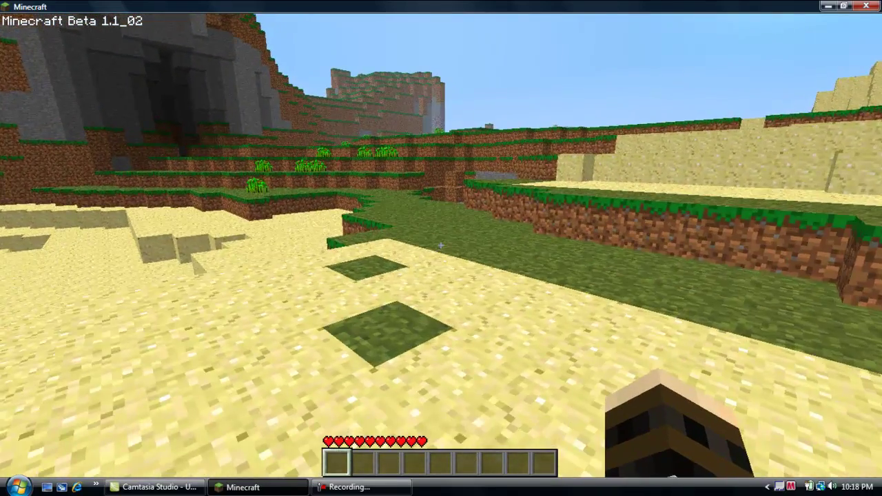
- Climb the grass ledges and cross the grassland past the chicken
key("w")
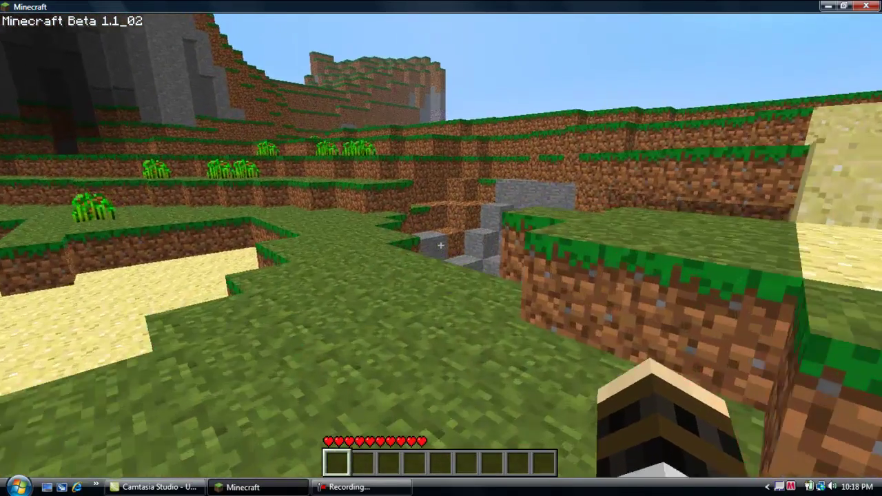
key("w")
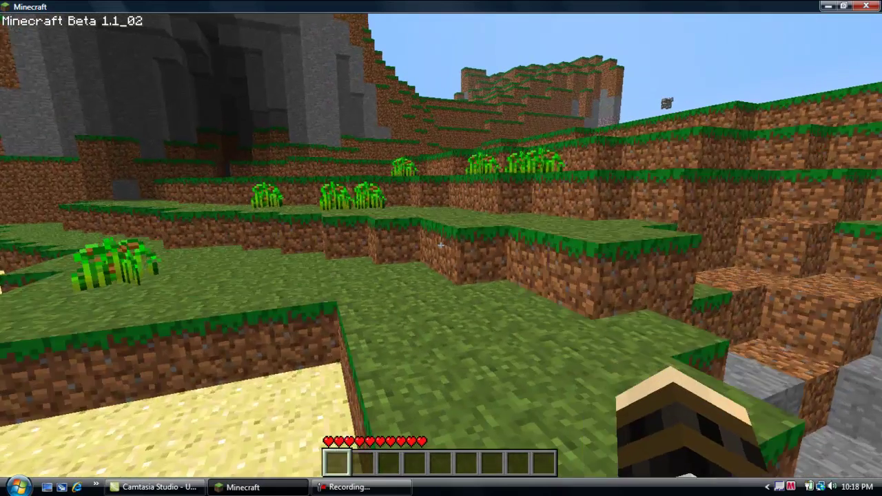
key("w")
key("space")
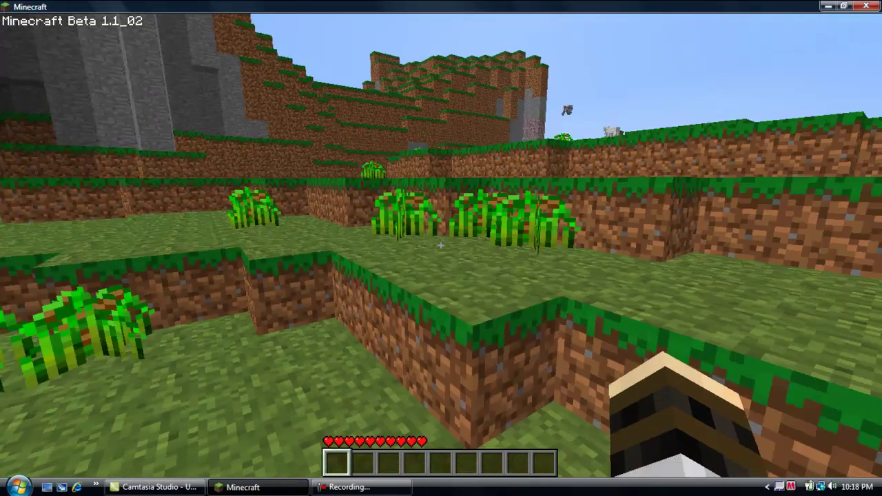
key("w")
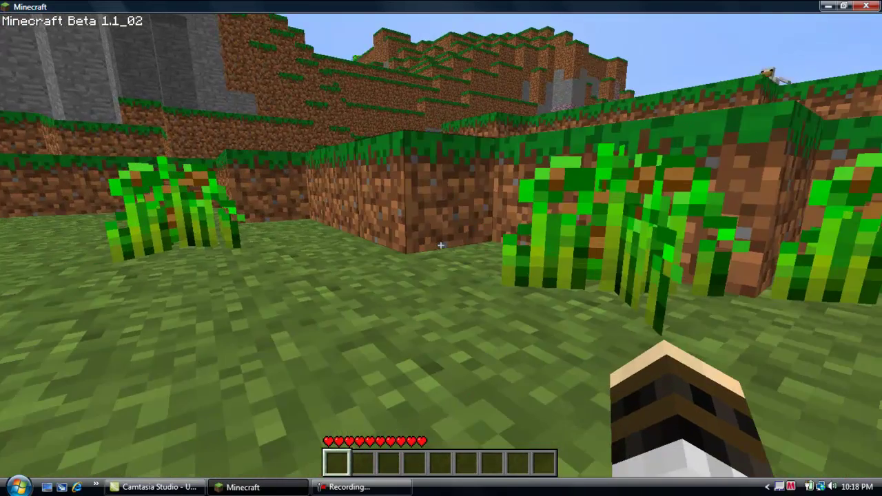
key("space")
key("w")
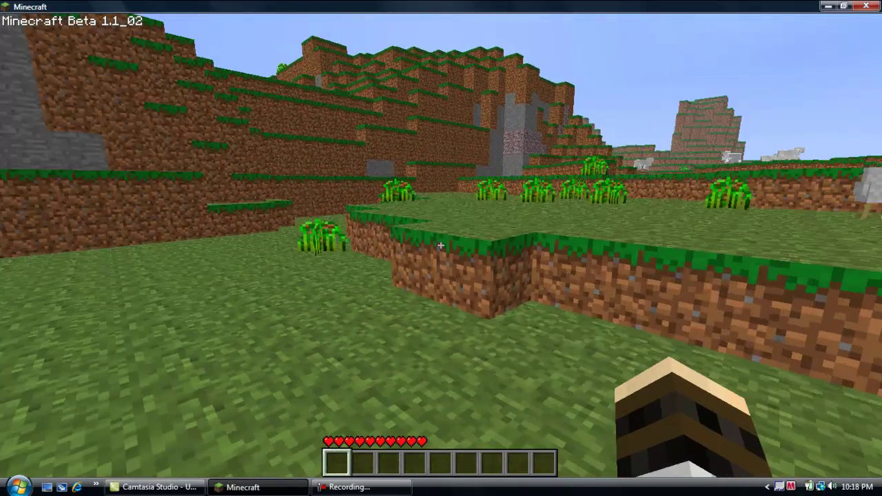
key("w")
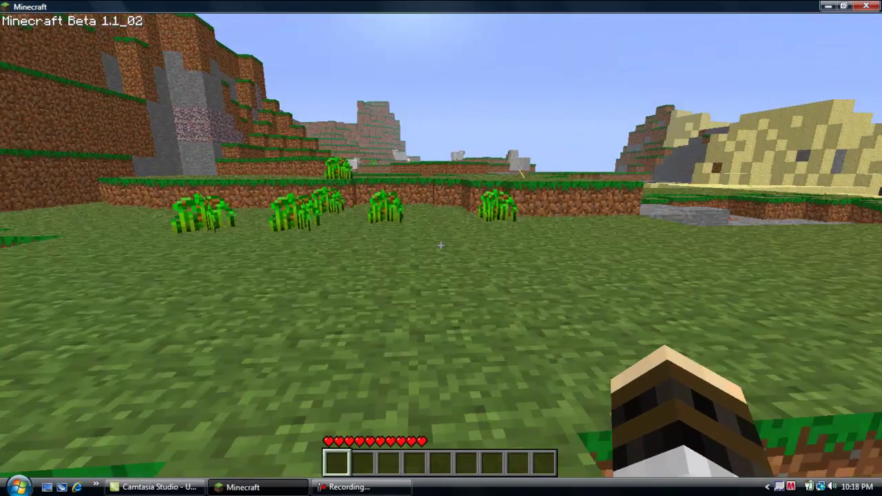
key("w")
key("w")
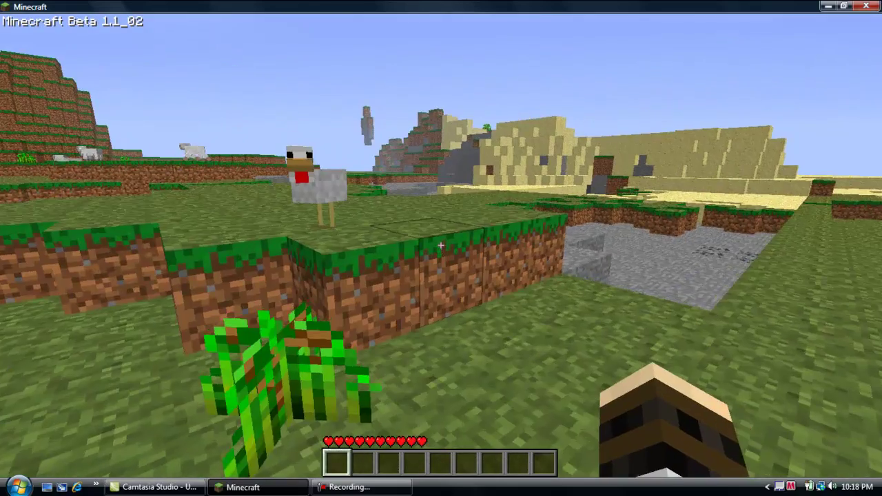
- Back away from the ledge and walk across the sand up to a tree trunk
key("w")
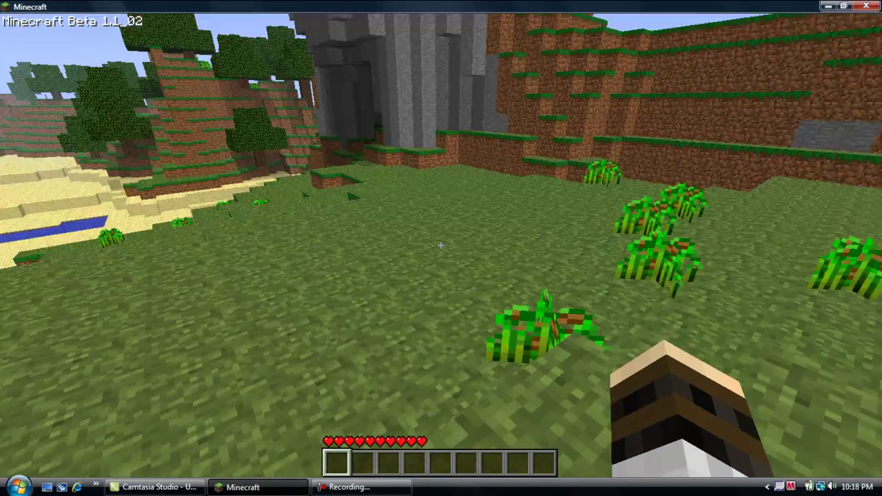
key("w")
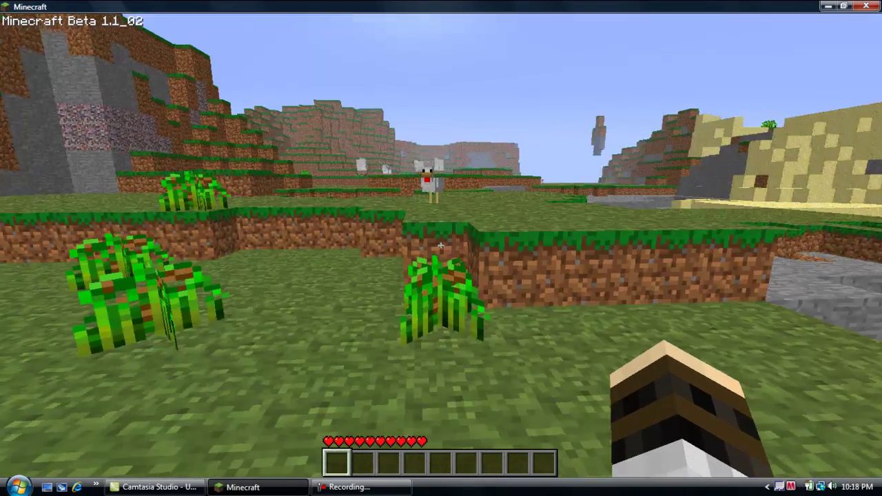
key("s")
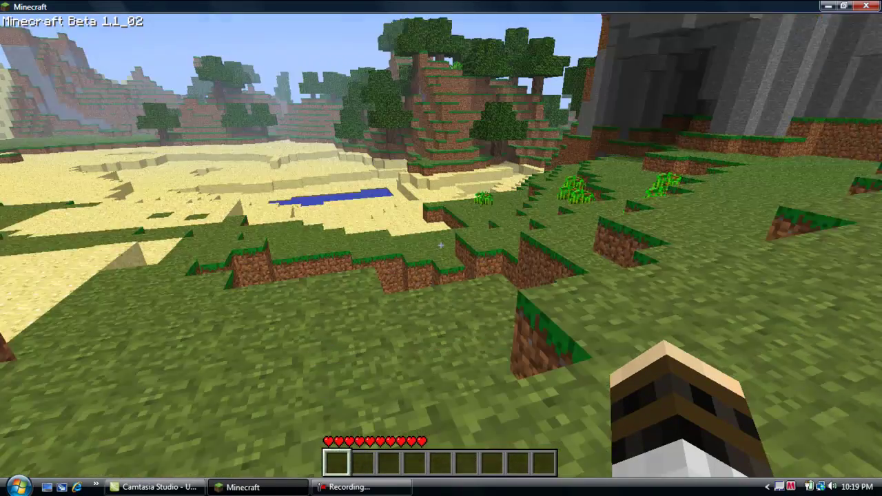
key("w")
key("w")
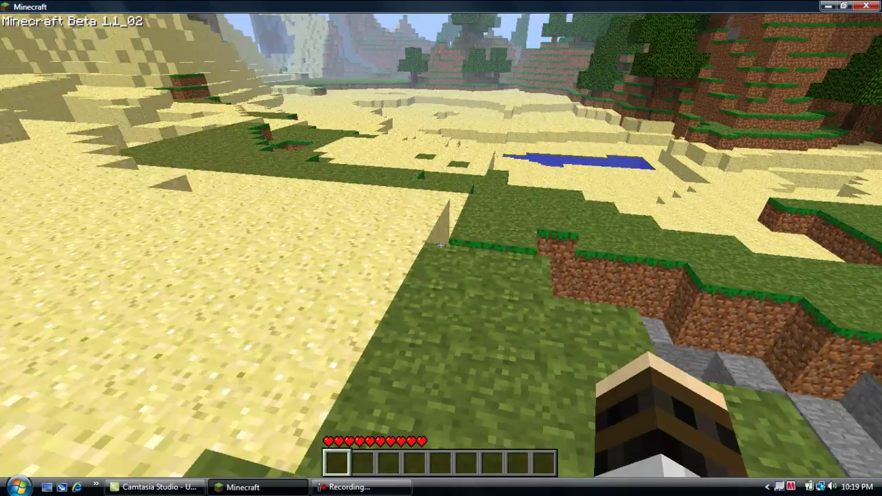
key("w")
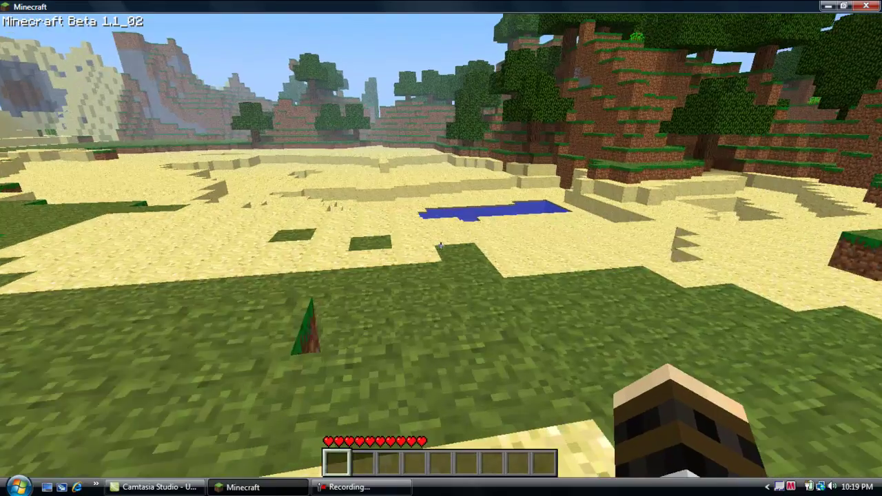
key("w")
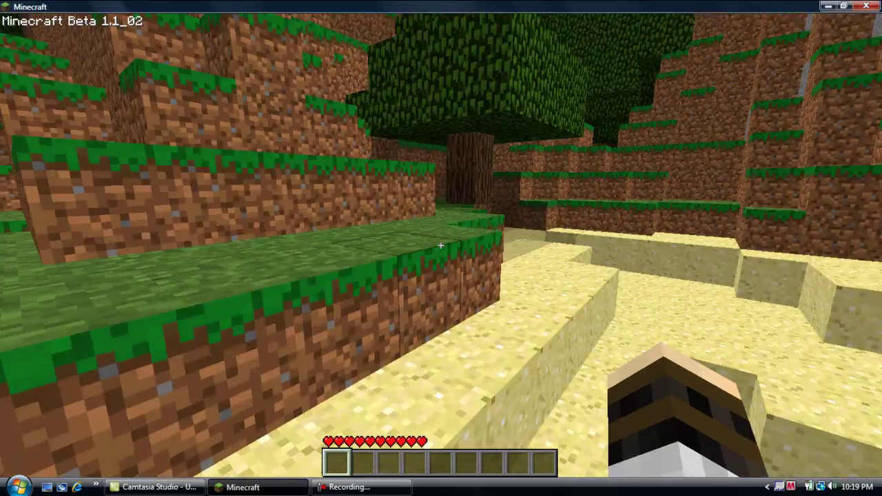
key("w")
key("space")
key("w")
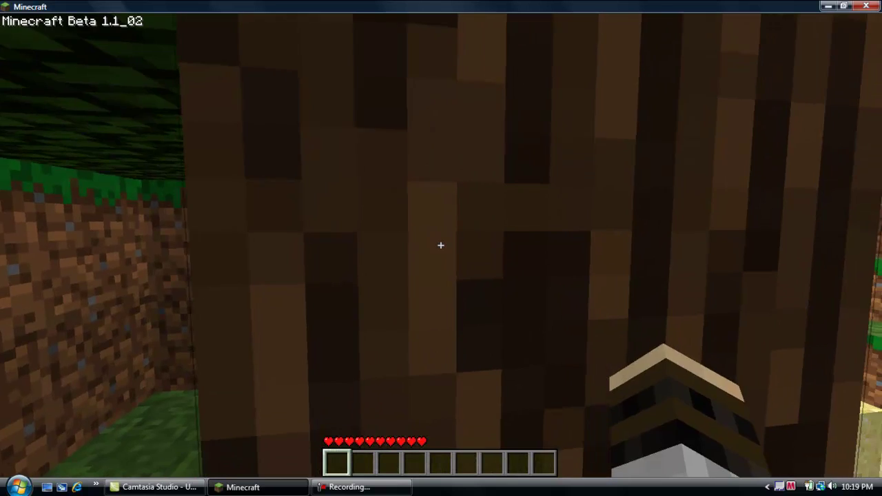
- Chop the first logs from the trunk, briefly placing and re-breaking a block
left_click_drag(441, 245, 441, 245)
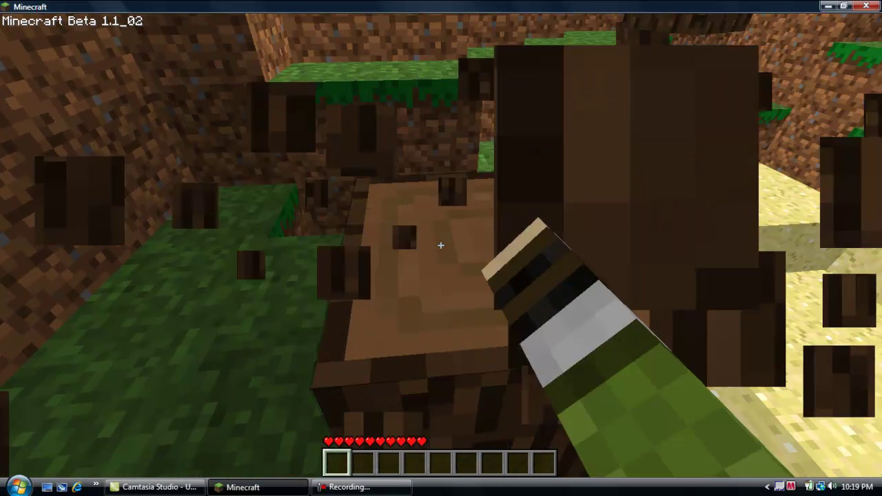
right_click(440, 246)
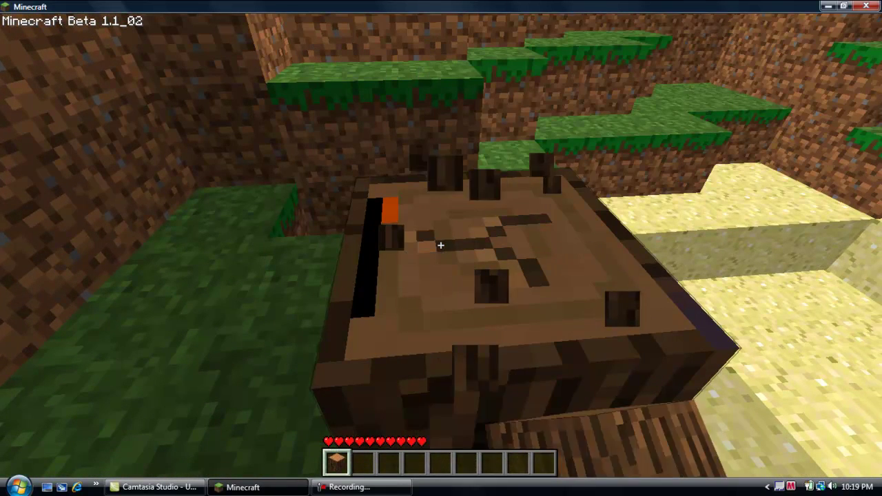
left_click(440, 246)
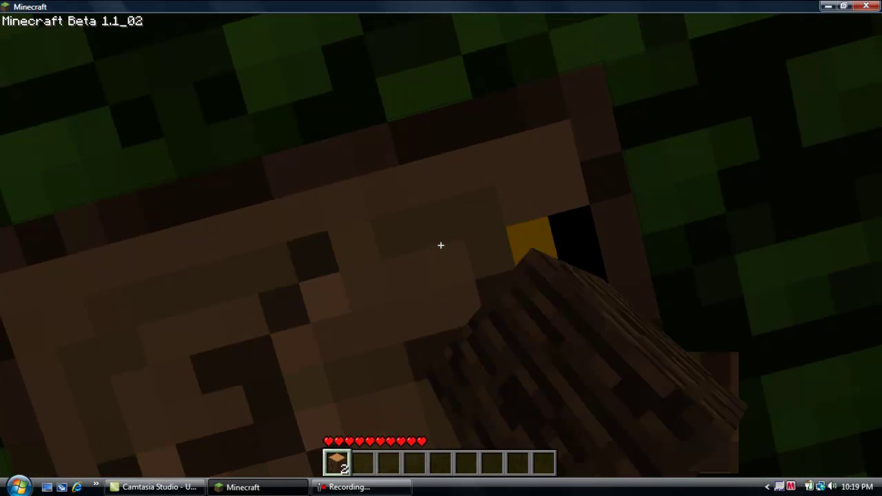
left_click(441, 245)
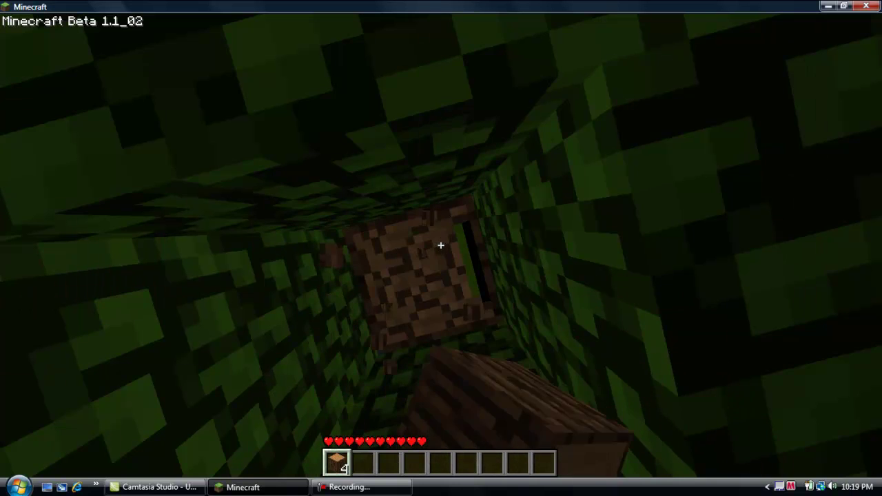
left_click(441, 245)
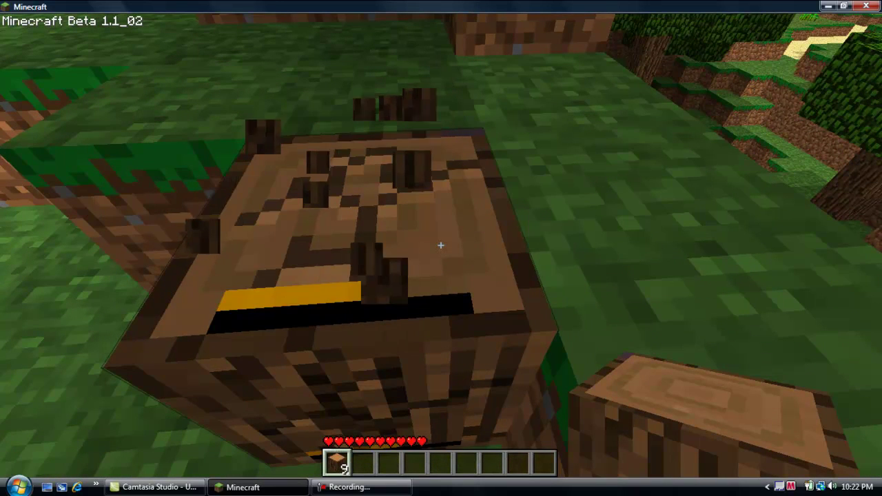
- Break more logs overhead to reach 13, then walk toward the sheep
left_click_drag(440, 244, 440, 245)
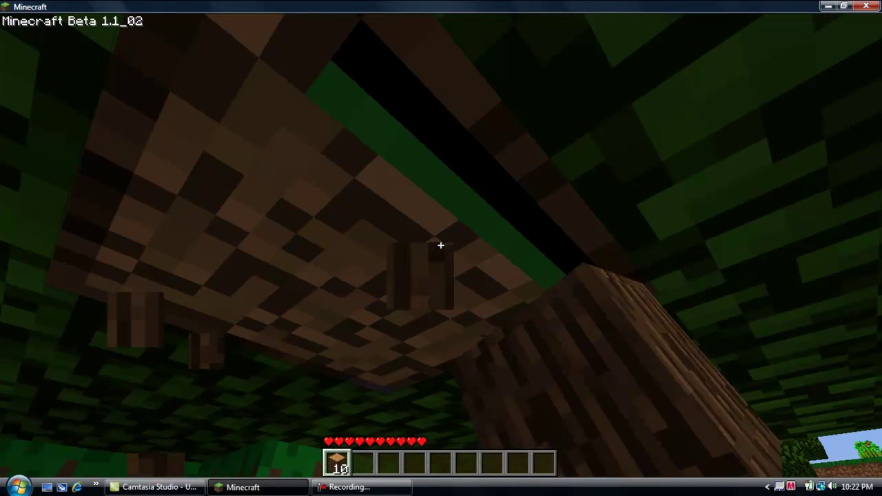
left_click(441, 245)
left_click(441, 245)
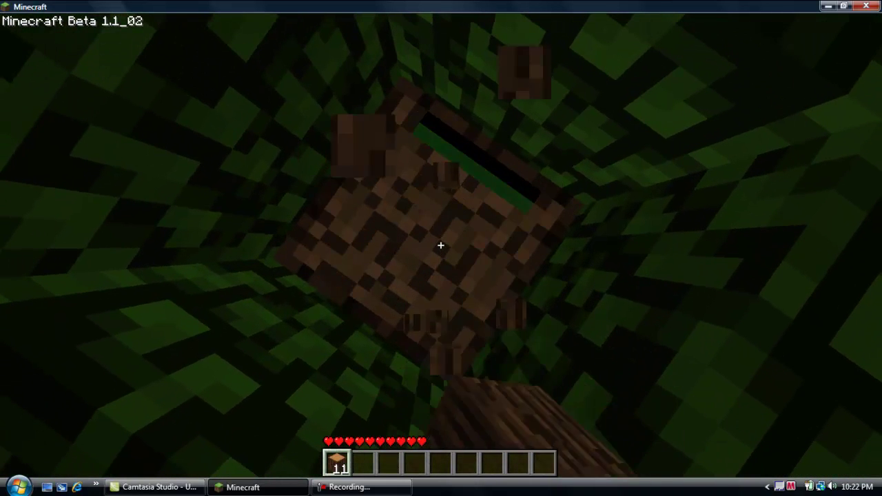
left_click(441, 245)
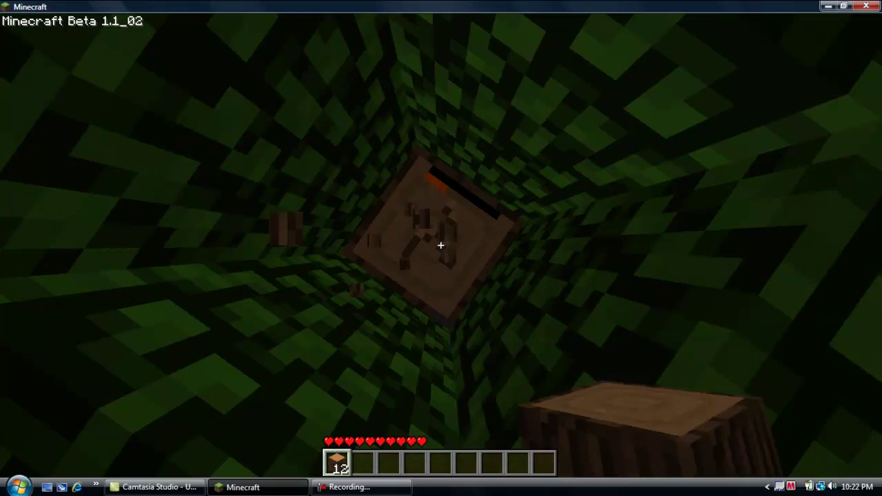
left_click(441, 245)
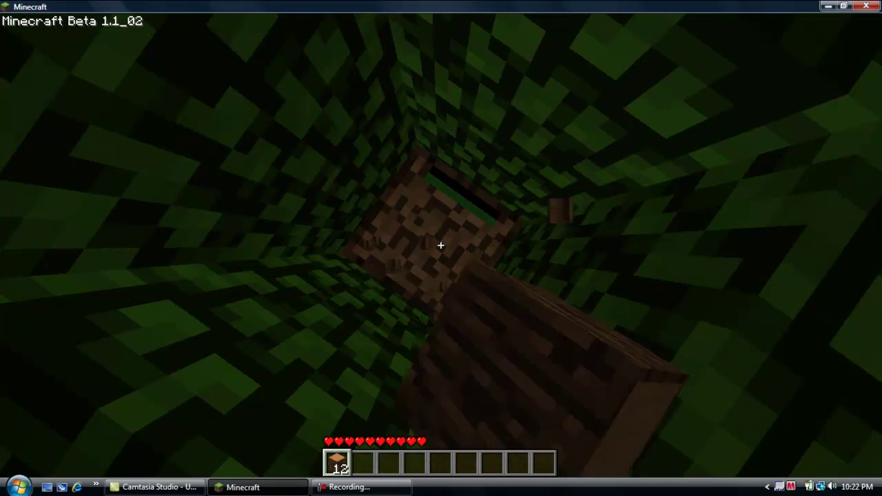
left_click(441, 245)
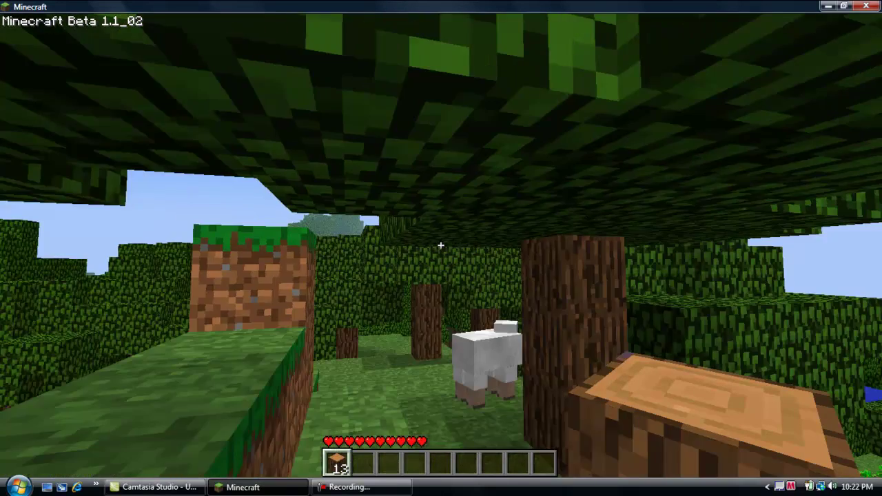
key("w")
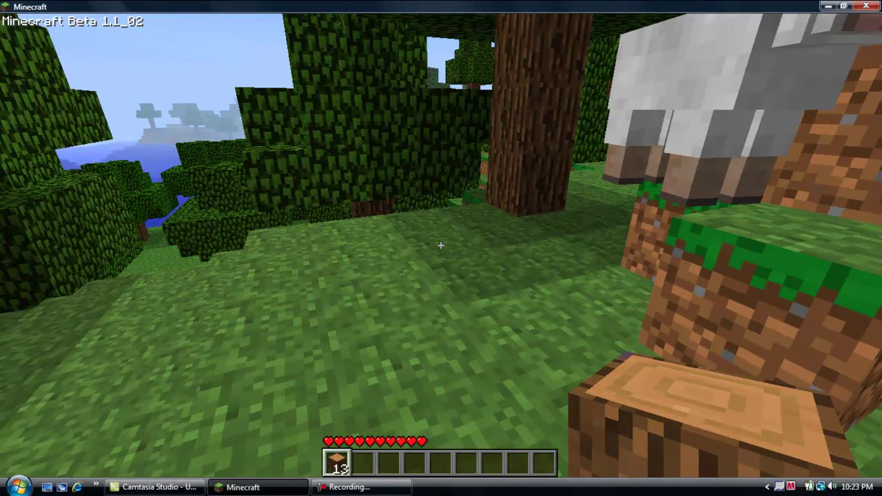
- Turn the 13 logs into planks in the inventory crafting grid
key("e")
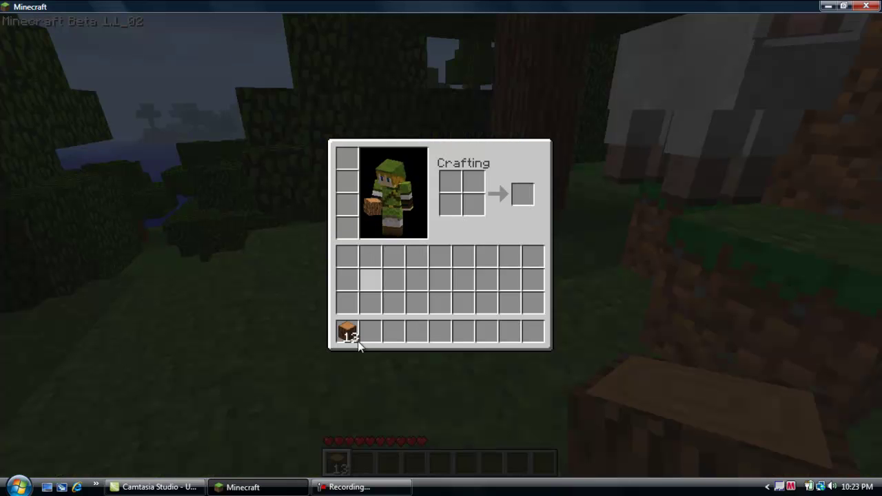
left_click(347, 331)
left_click(474, 206)
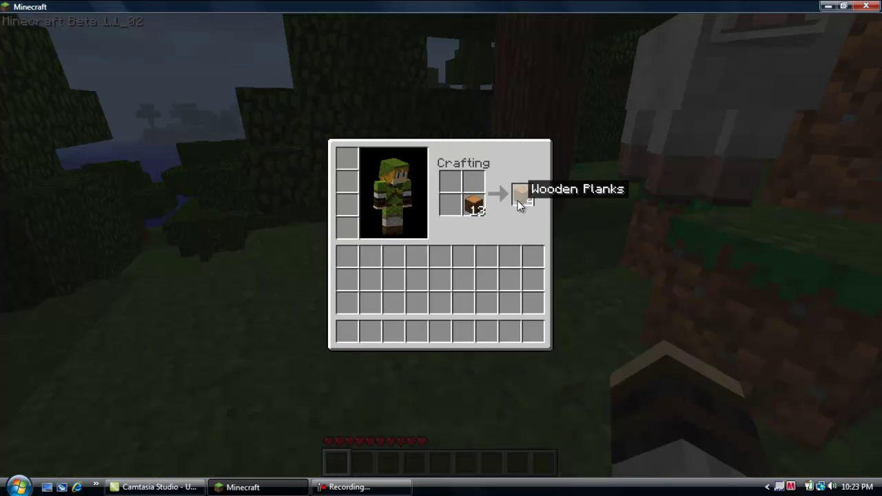
left_click(517, 201)
double_click(517, 201)
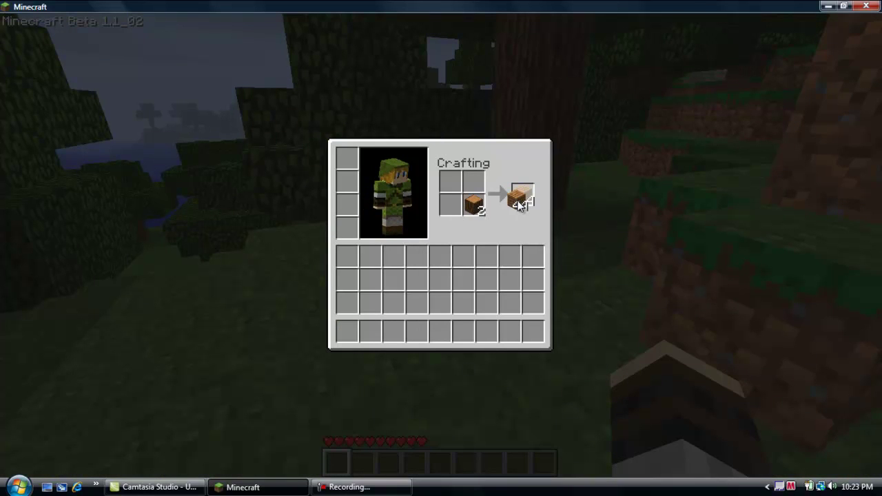
- Craft a crafting table from planks in all four grid squares
left_click(474, 210)
right_click(474, 210)
left_click(451, 205)
right_click(450, 205)
left_click(450, 182)
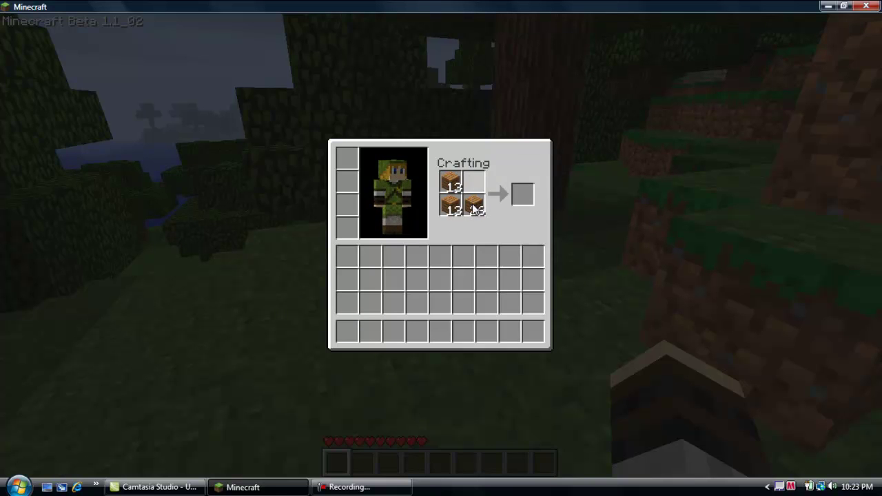
left_click(524, 194)
left_click(348, 305)
- Put the crafting table and the combined 48 planks into the hotbar
left_click(367, 302)
left_click(346, 332)
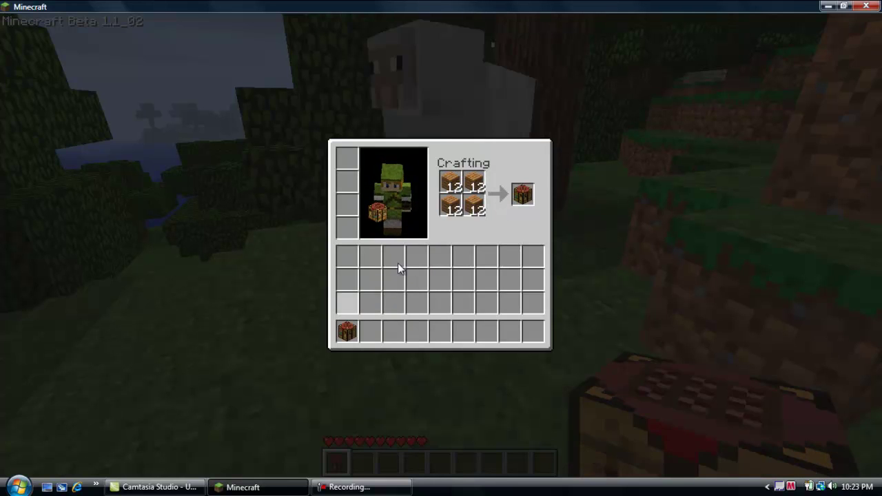
left_click(451, 205)
left_click(474, 207)
left_click(481, 207)
left_click(474, 183)
left_click(460, 185)
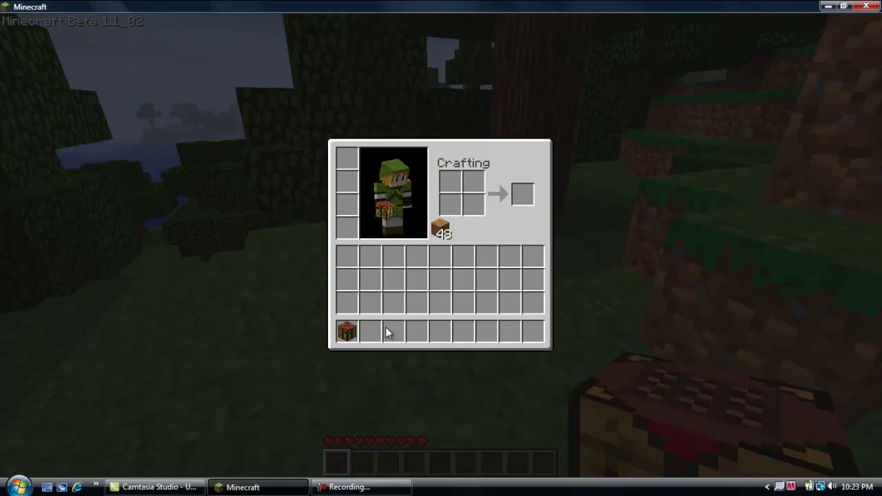
left_click(367, 338)
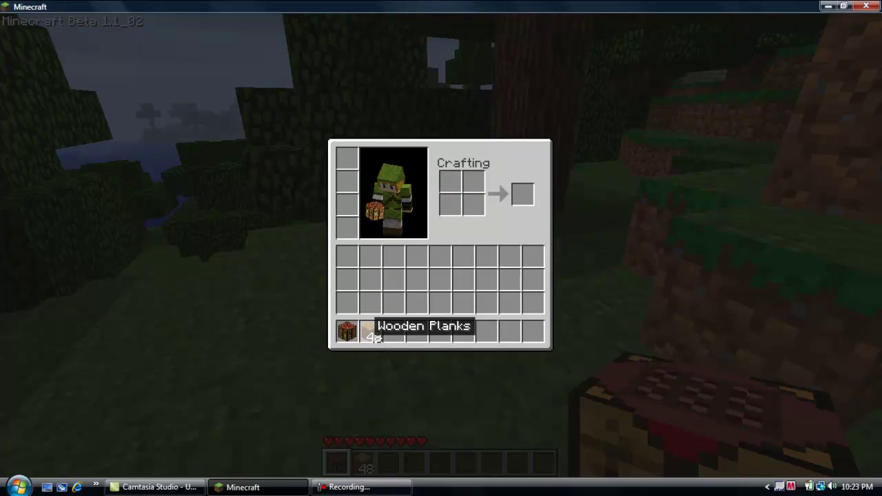
key("e")
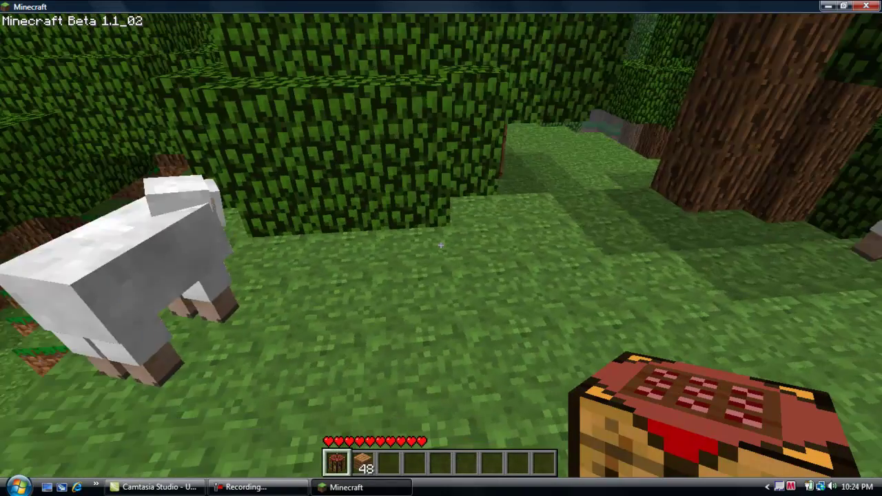
- Walk out from under the tree canopy onto the sand beside the water
key("w")
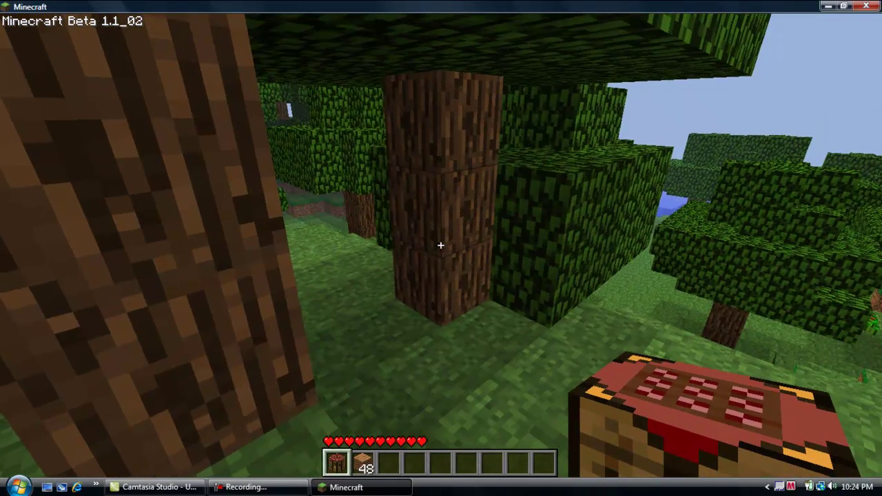
key("w")
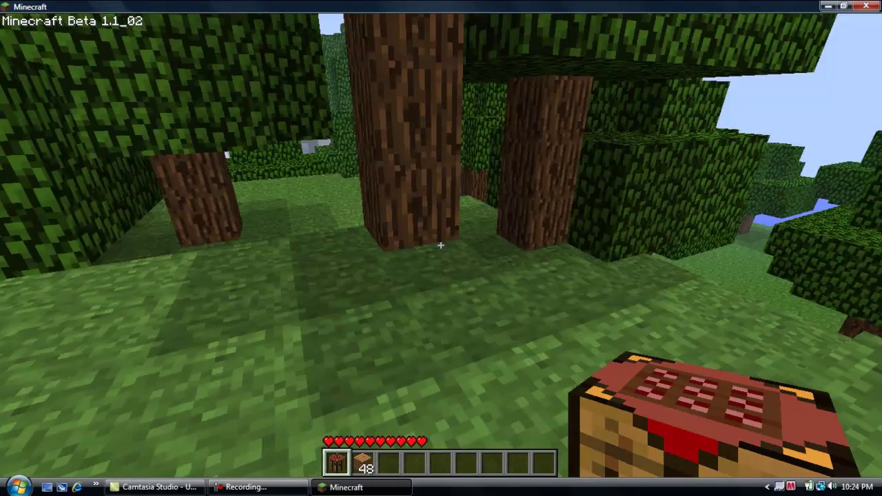
key("w")
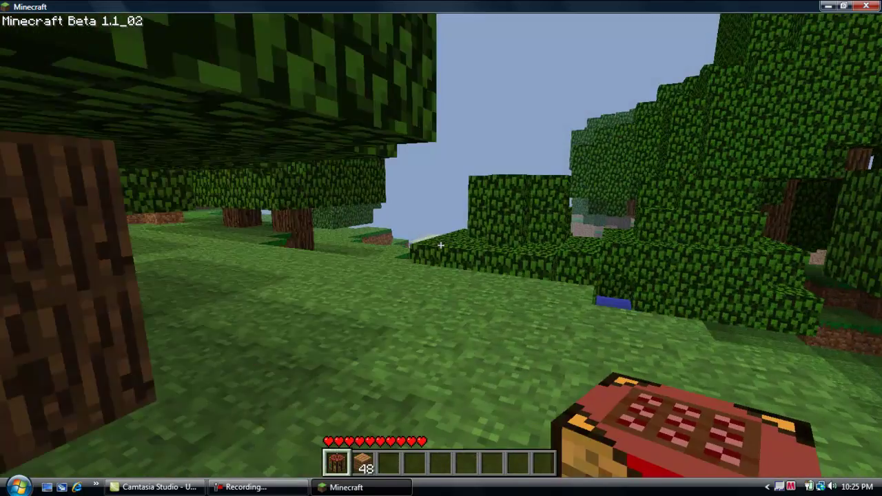
key("w")
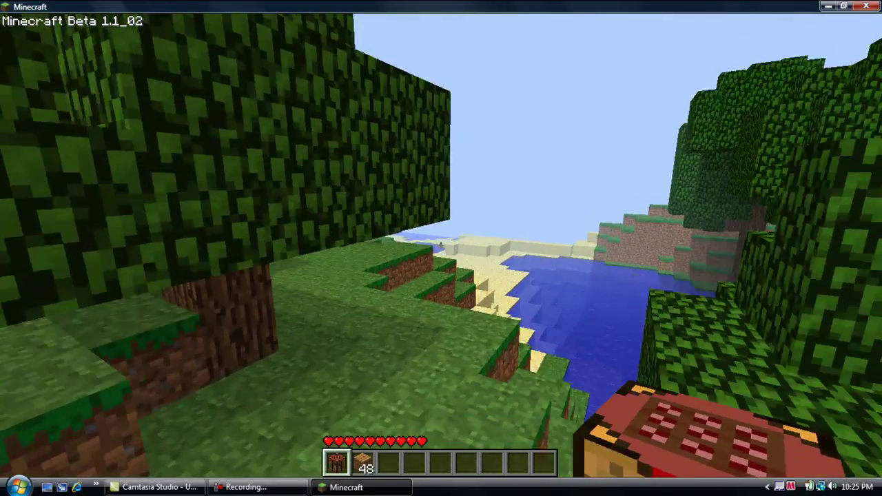
key("w")
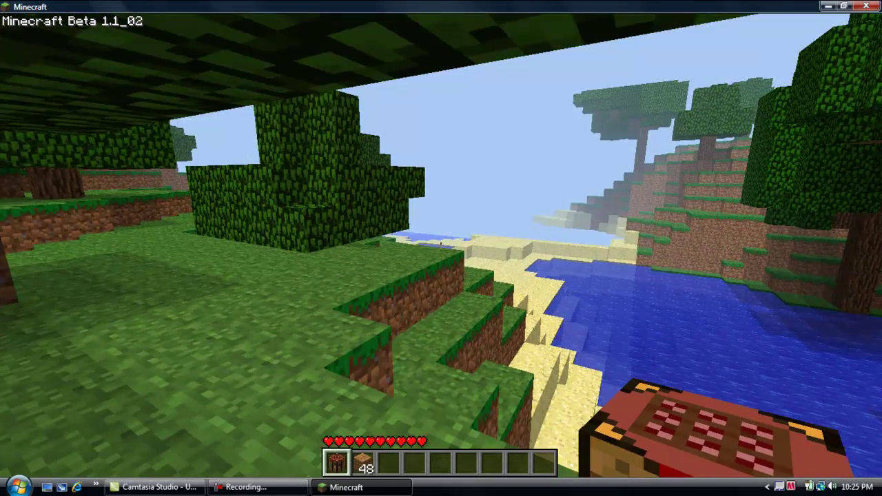
key("w")
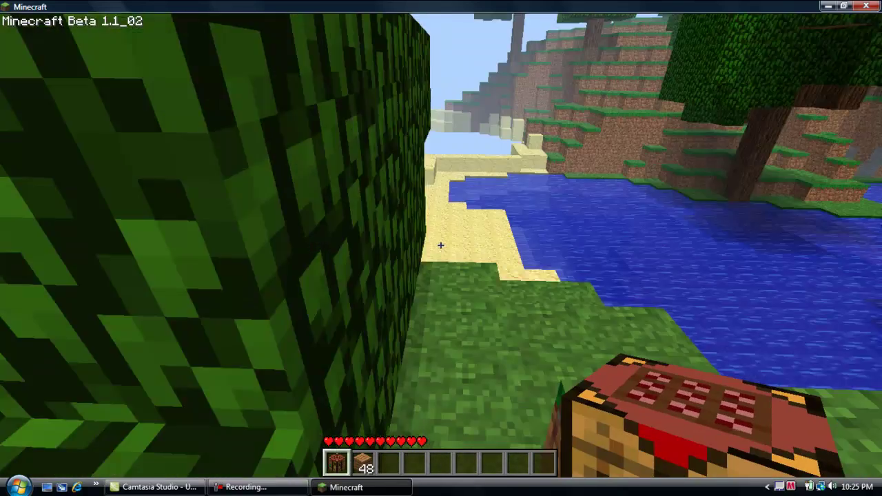
key("w")
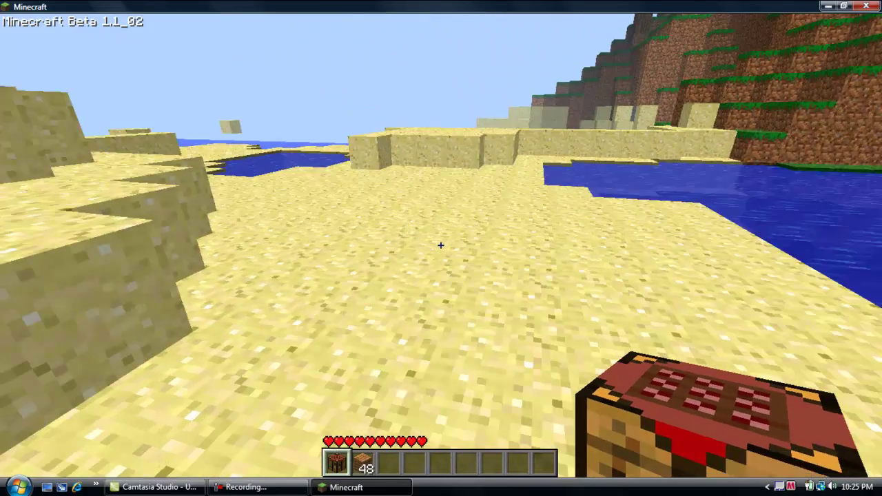
key("w")
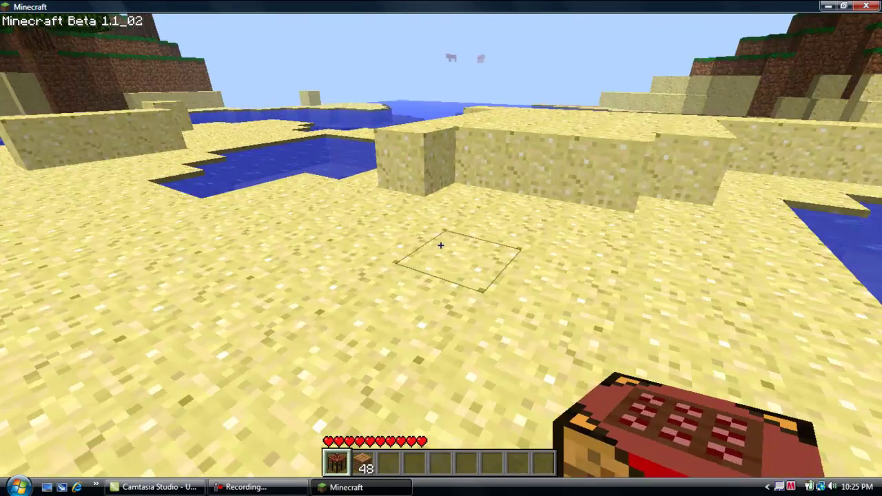
key("w")
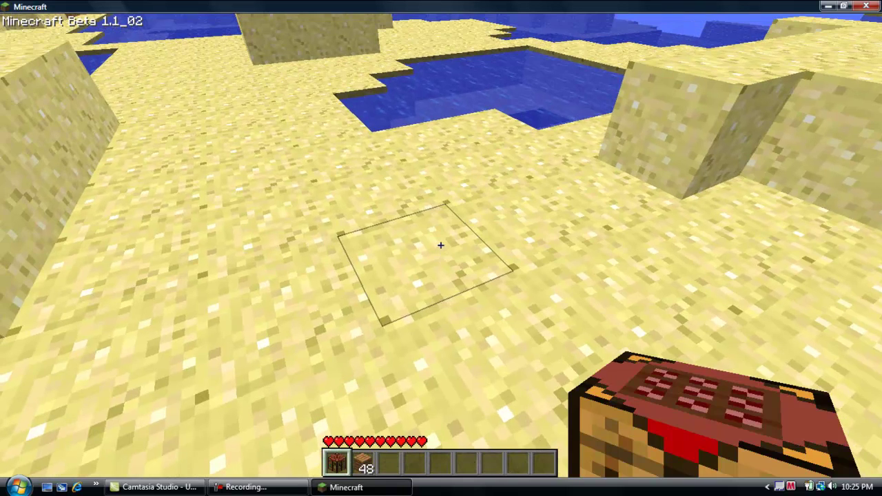
- Place the crafting table on the sand and craft with the planks in its grid
right_click(441, 245)
right_click(440, 245)
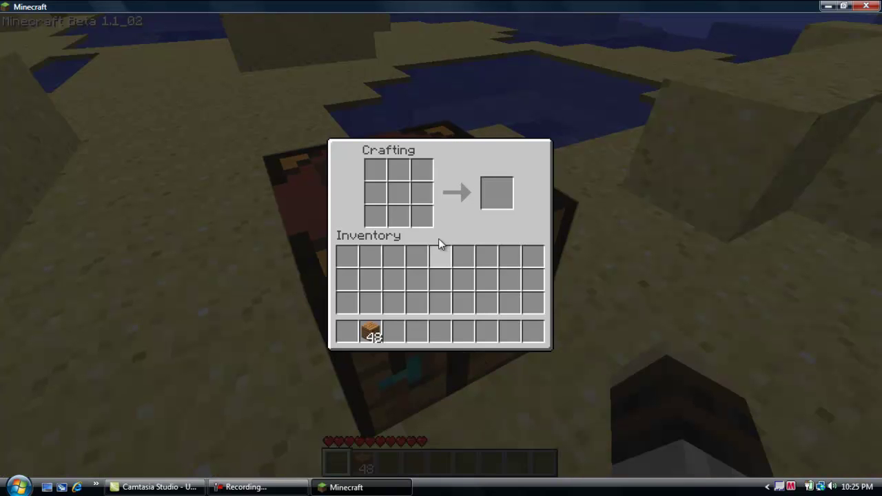
left_click(372, 333)
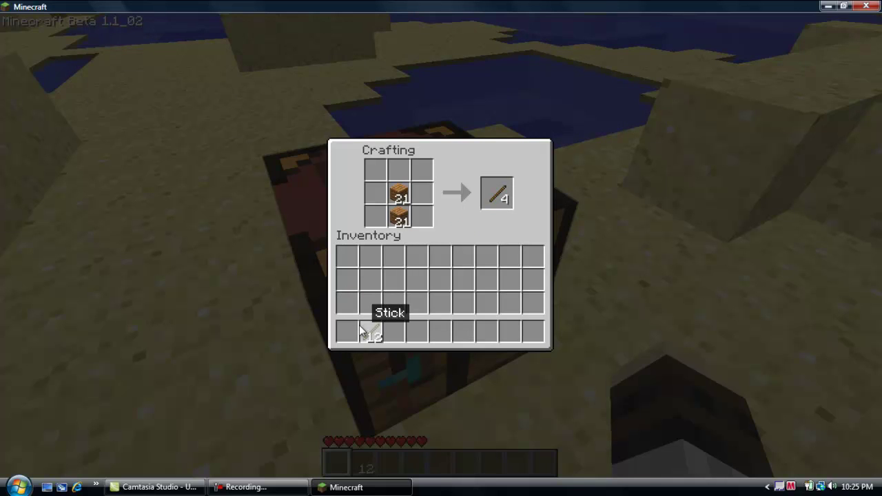
left_click(403, 194)
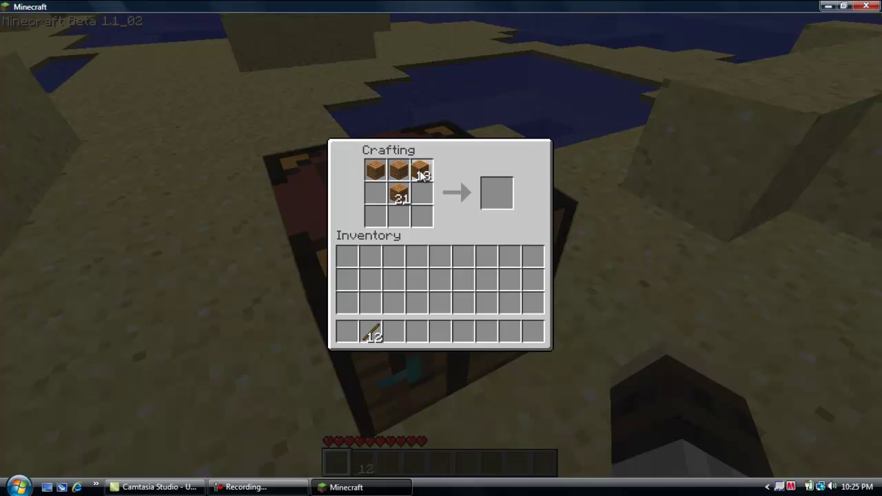
key("Escape")
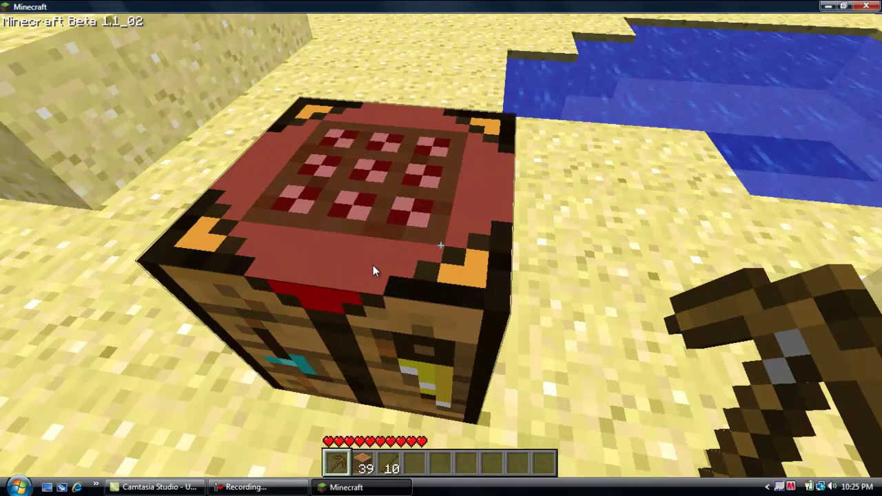
- Store 38 planks and the wooden shovel in the hotbar and equip the shovel
right_click(441, 248)
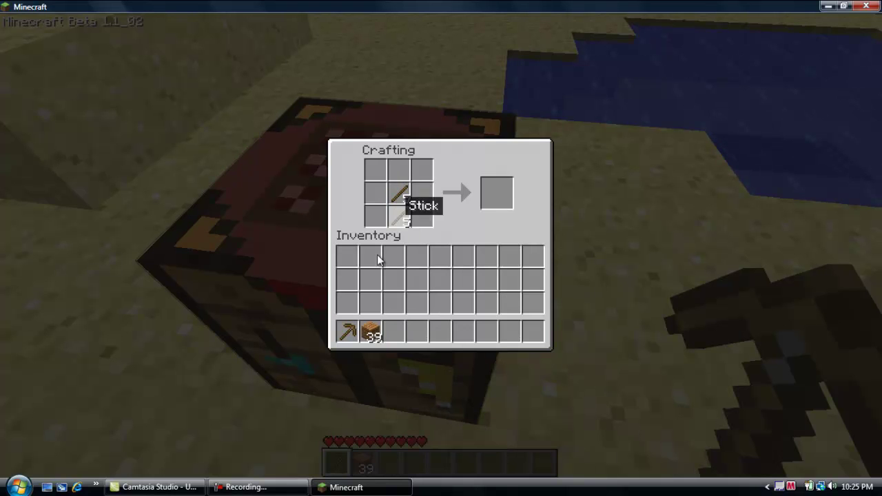
left_click(372, 331)
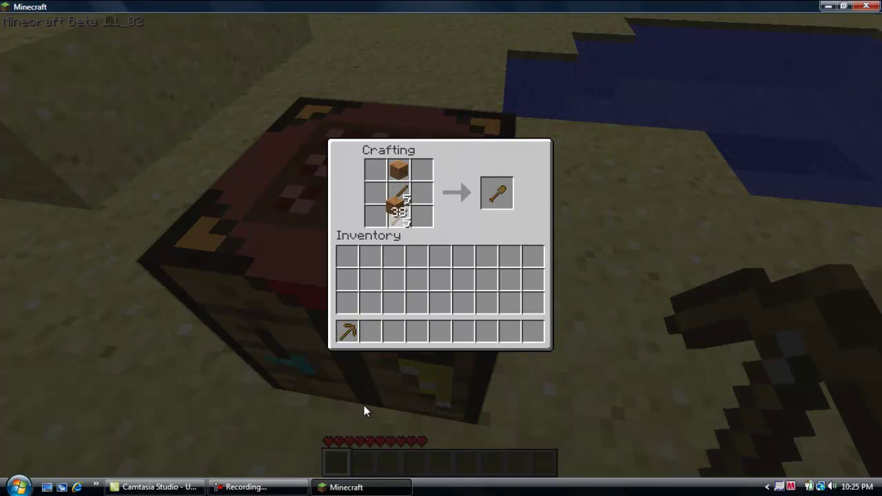
left_click(385, 329)
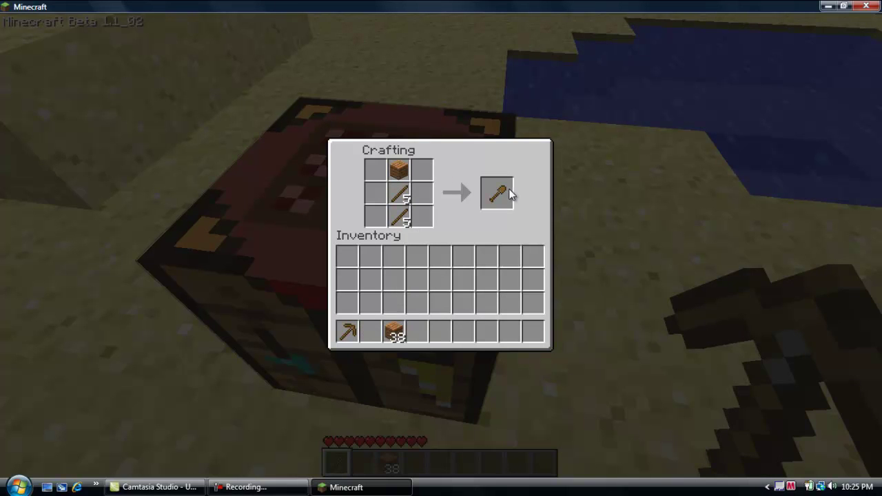
left_click(497, 198)
left_click(373, 328)
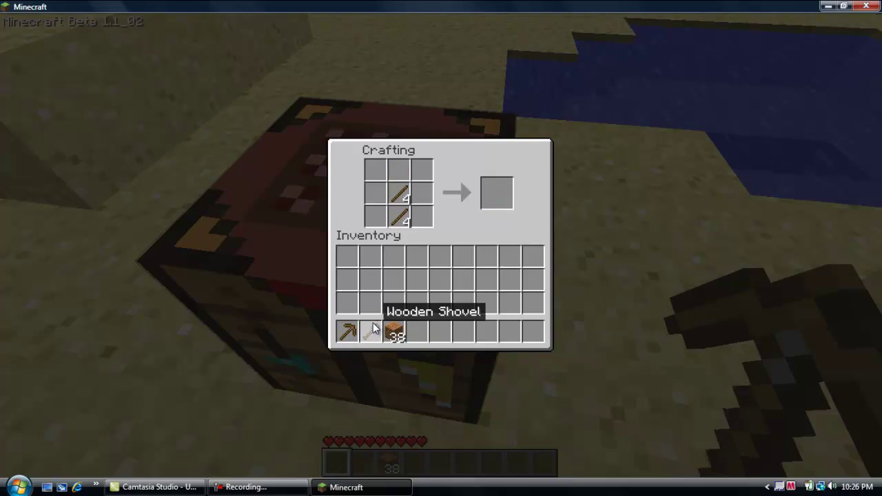
key("e")
key("2")
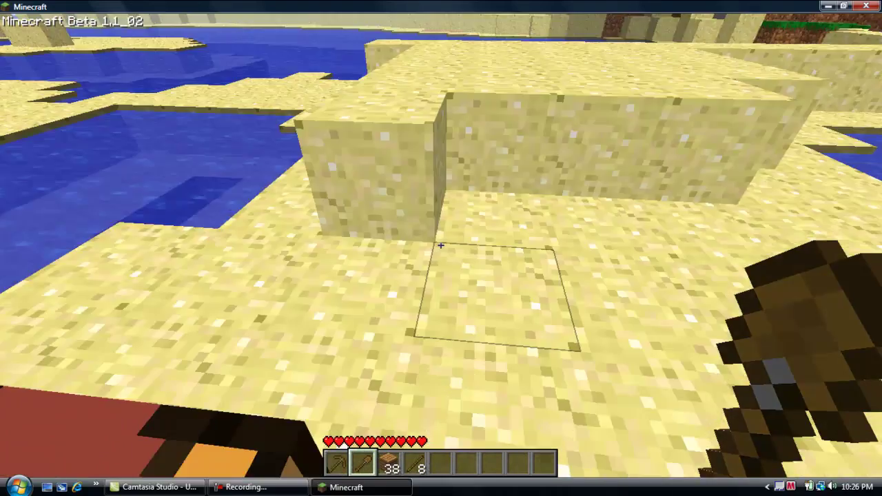
- Dig out the first blocks of the raised sand wall with the shovel
left_click(441, 245)
left_click(441, 245)
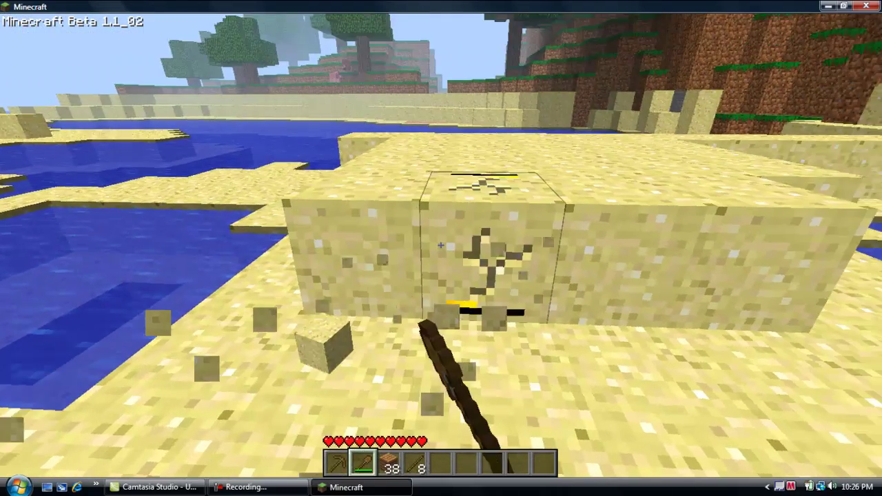
left_click(441, 246)
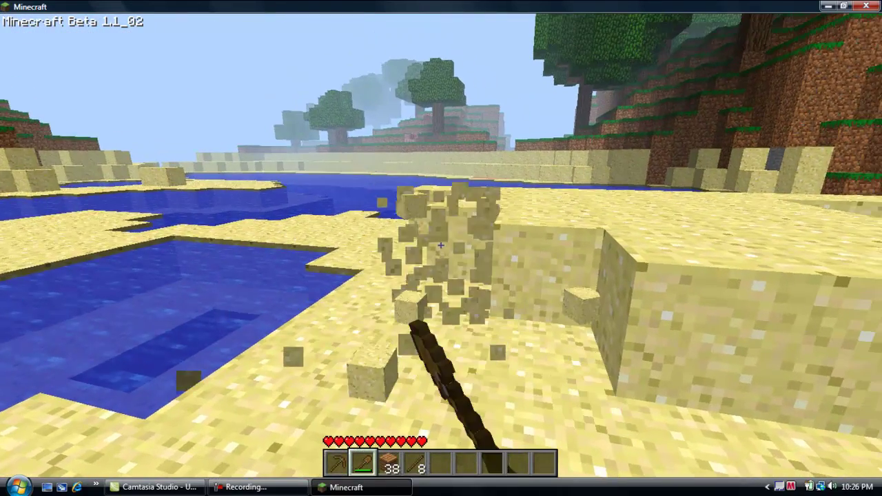
left_click(440, 245)
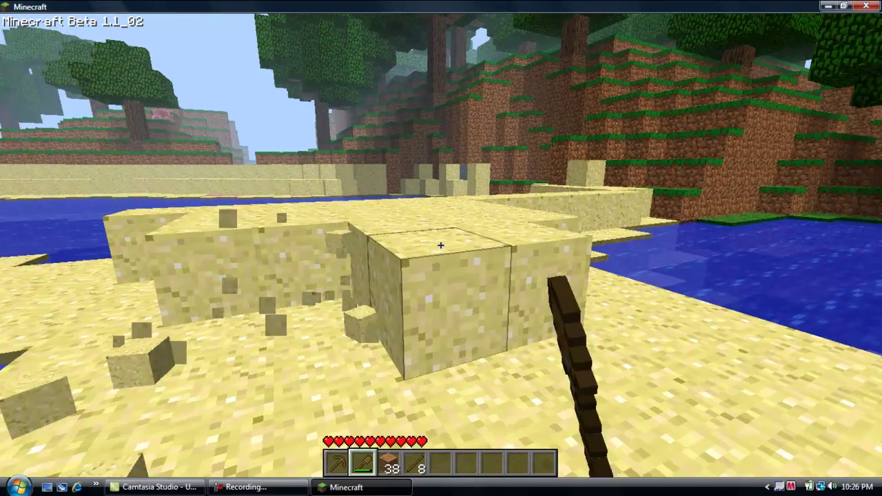
left_click(440, 245)
left_click(440, 245)
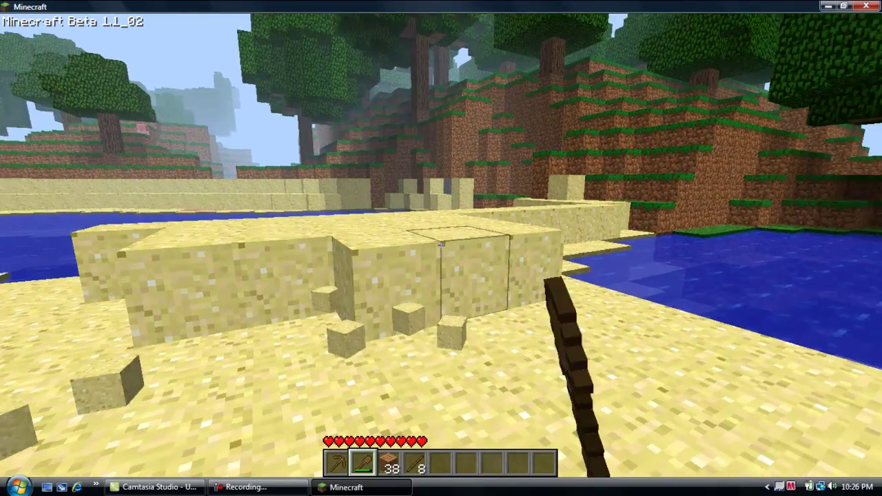
left_click(441, 245)
left_click(441, 245)
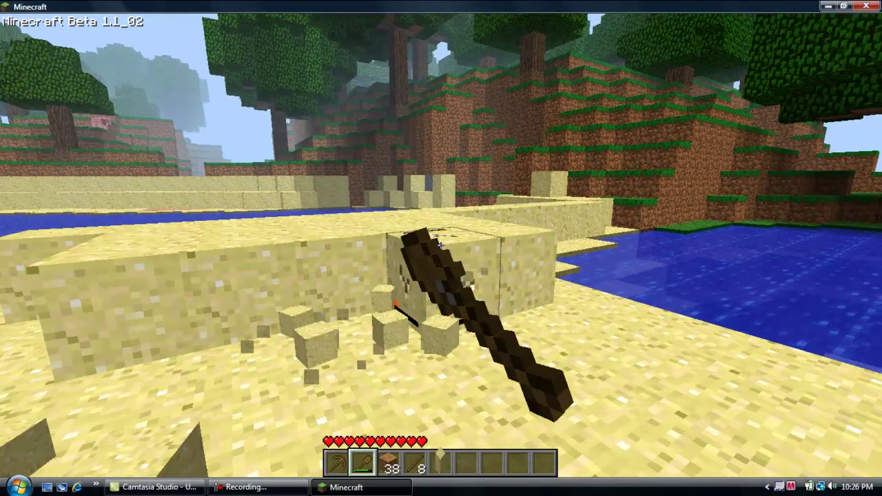
left_click(441, 245)
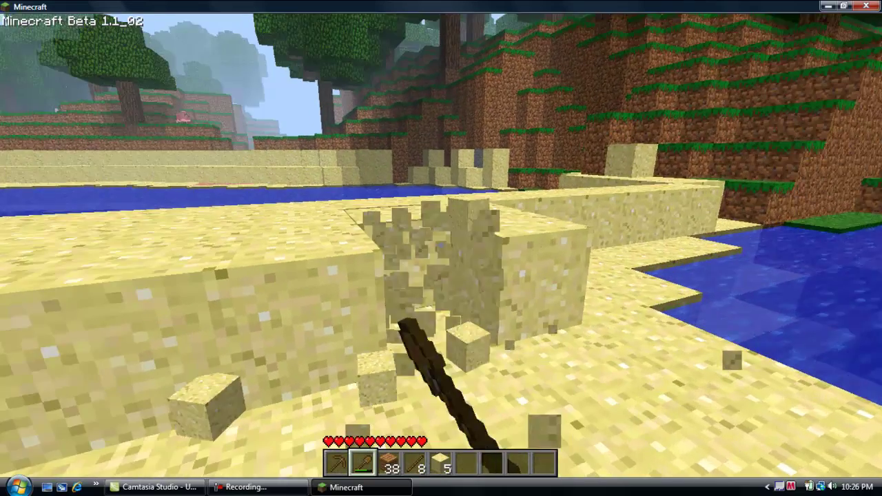
left_click(441, 245)
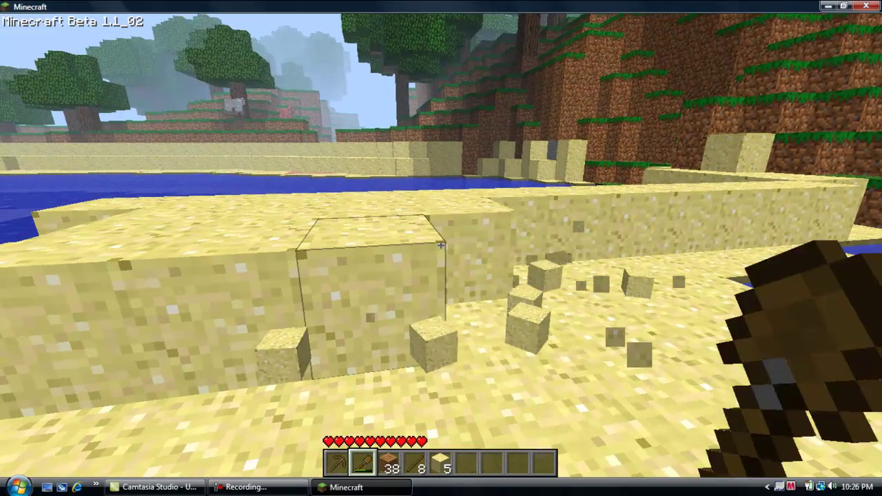
- Break the remaining nearby sand blocks and walk over the drops
left_click(441, 248)
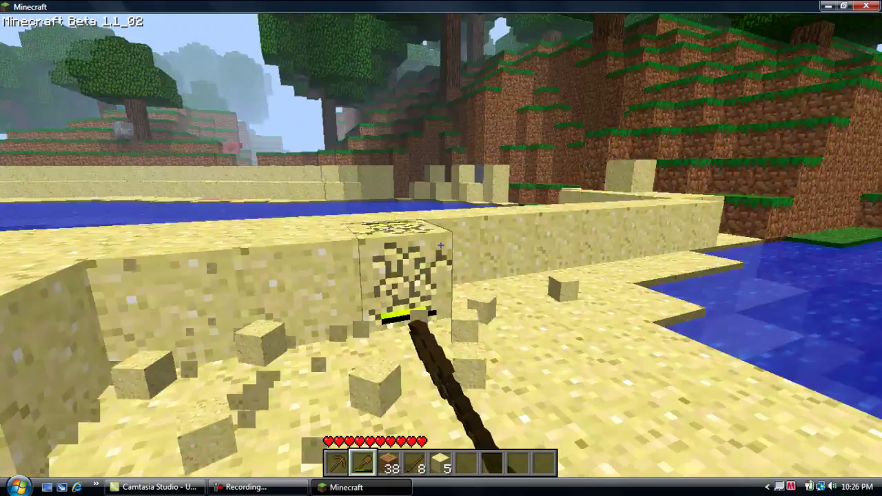
left_click(440, 245)
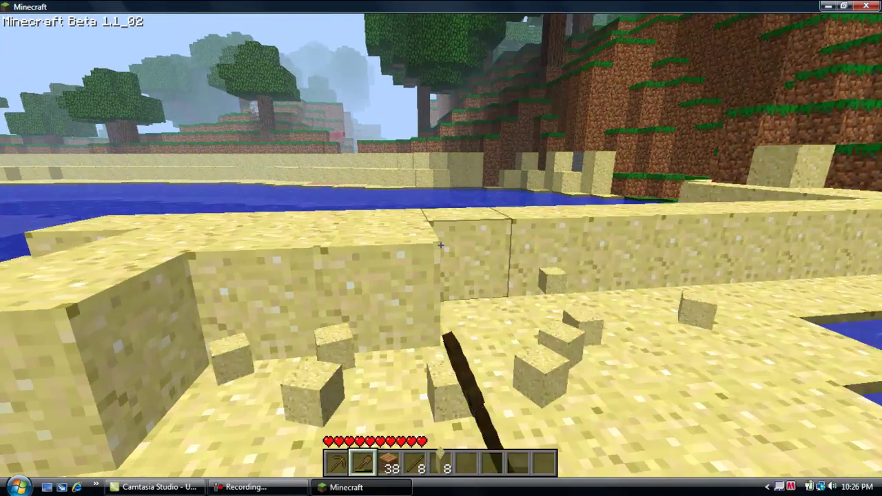
left_click(440, 245)
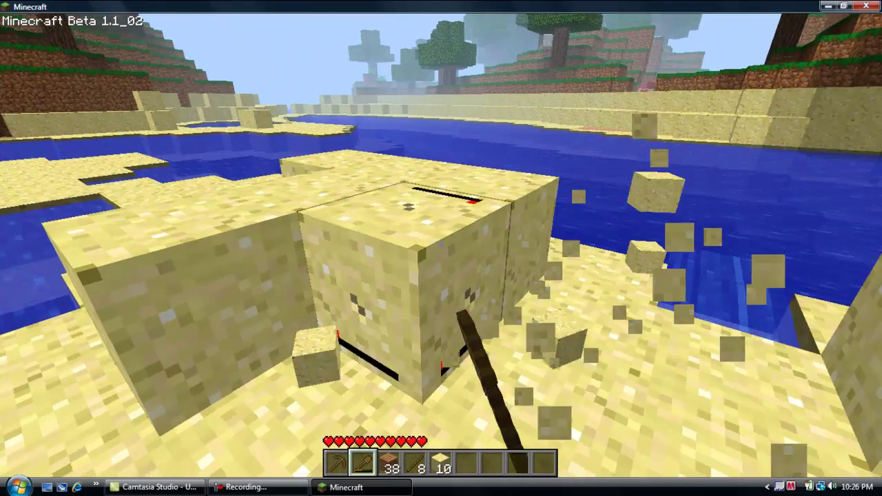
left_click(440, 244)
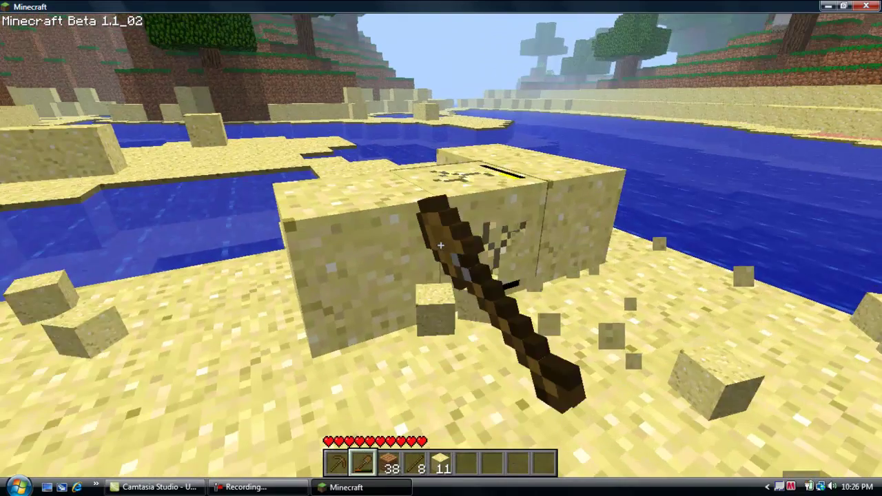
left_click(440, 244)
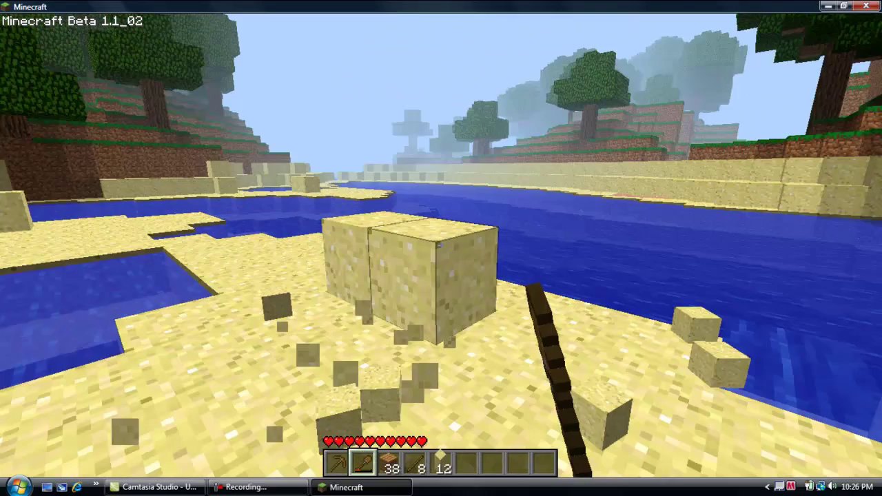
left_click(440, 245)
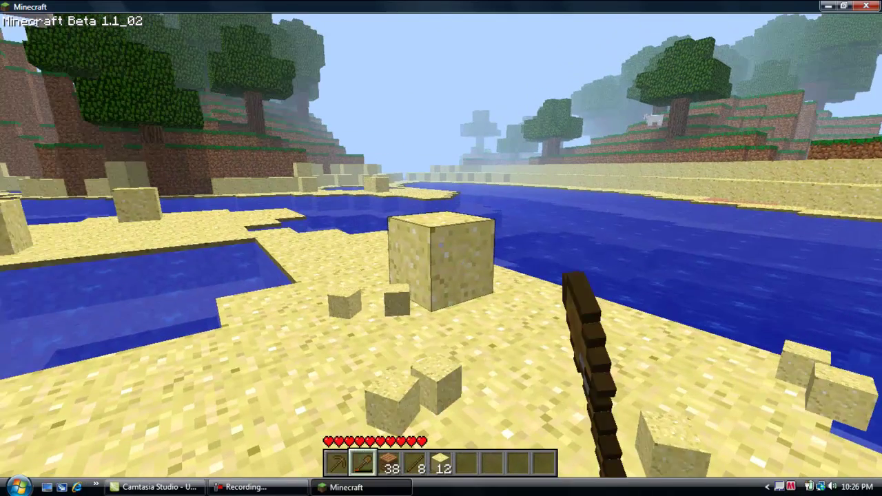
key("w")
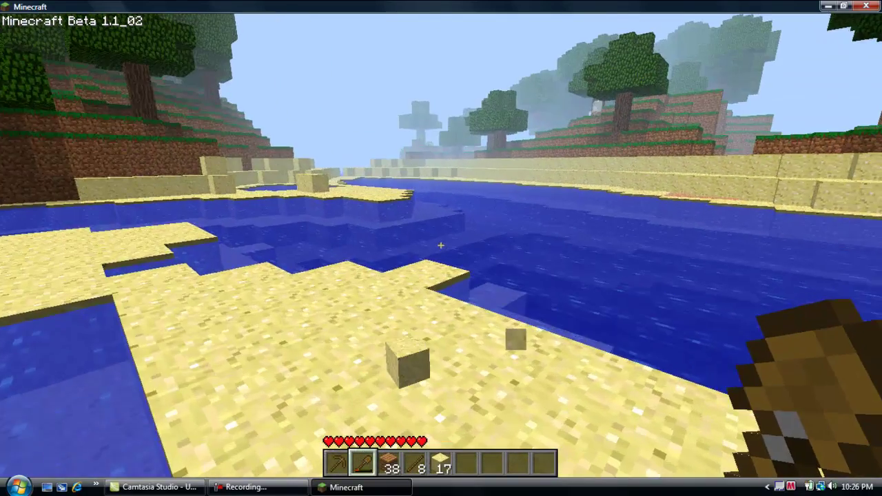
key("w")
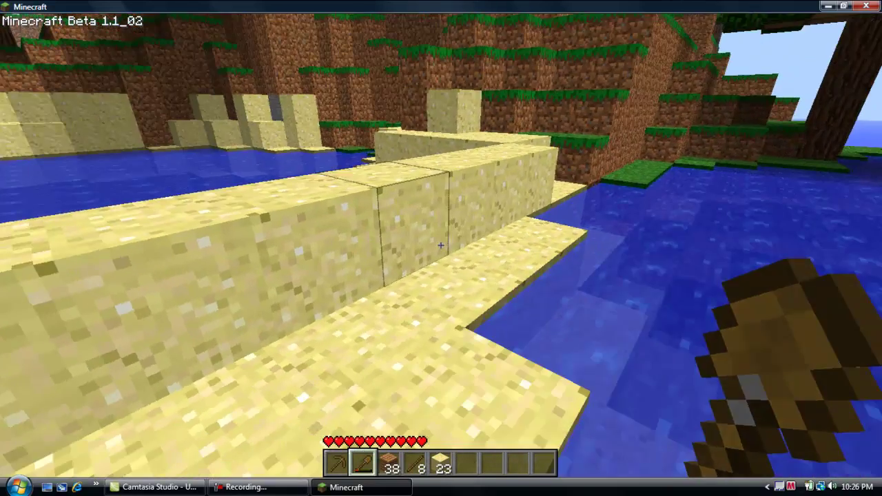
- Dig more sand blocks along the shore and collect them, reaching 29 sand
left_click(440, 245)
left_click(440, 244)
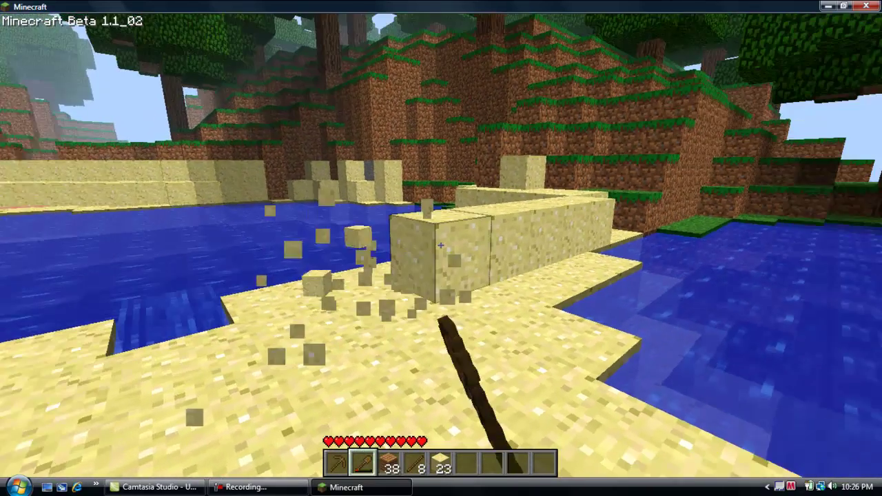
left_click(440, 245)
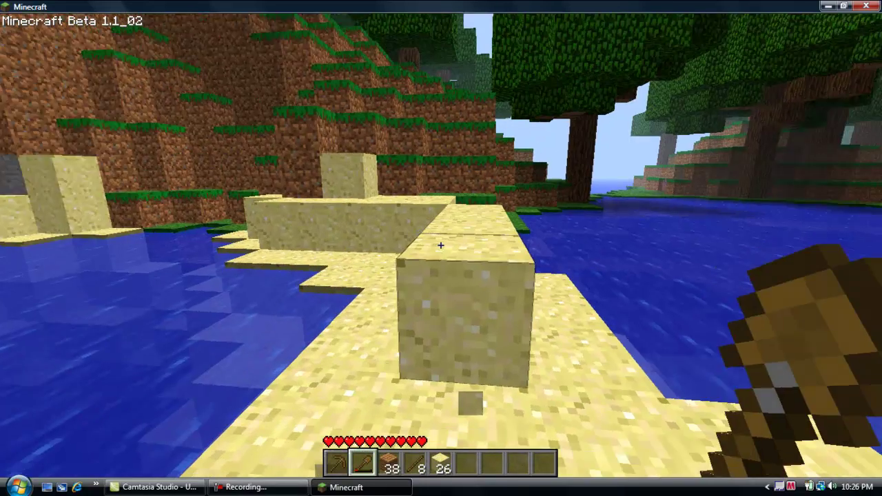
left_click(440, 244)
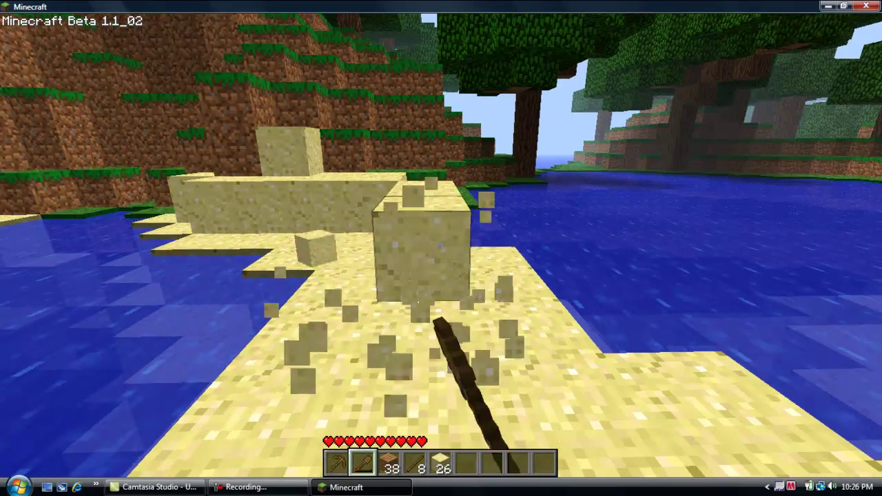
left_click(441, 245)
left_click(441, 245)
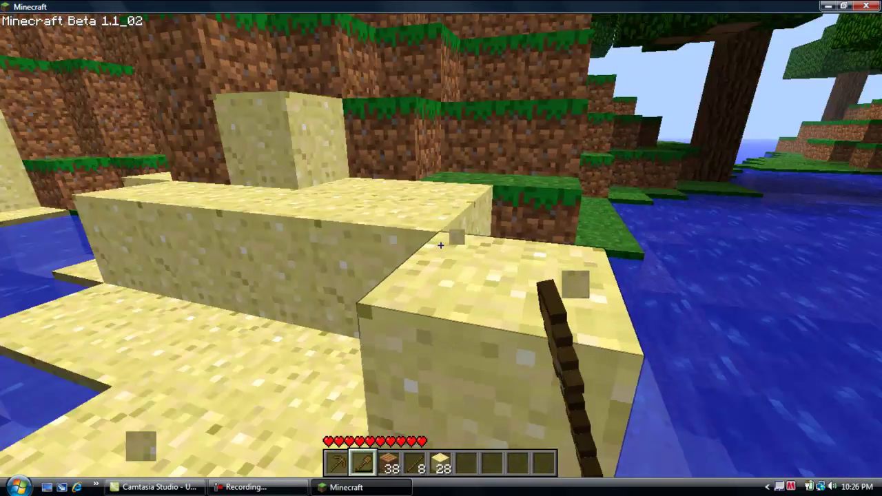
key("w")
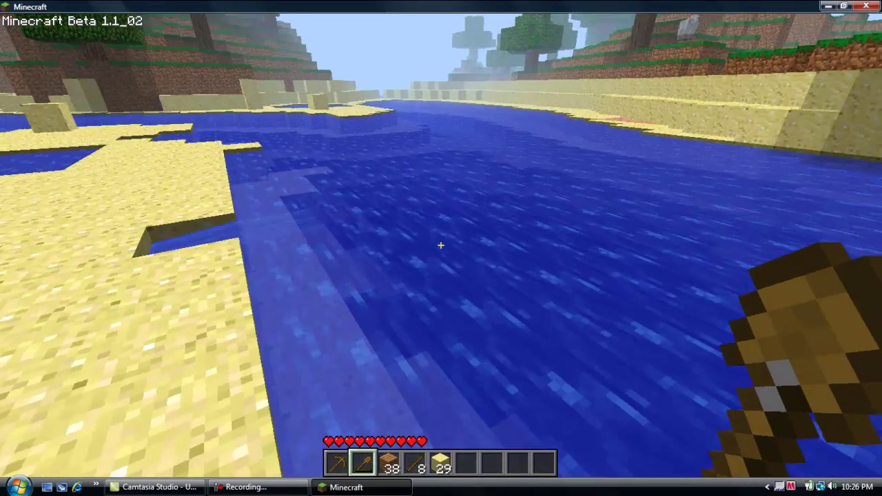
scroll(441, 244, "down", 1)
scroll(441, 245, "down", 1)
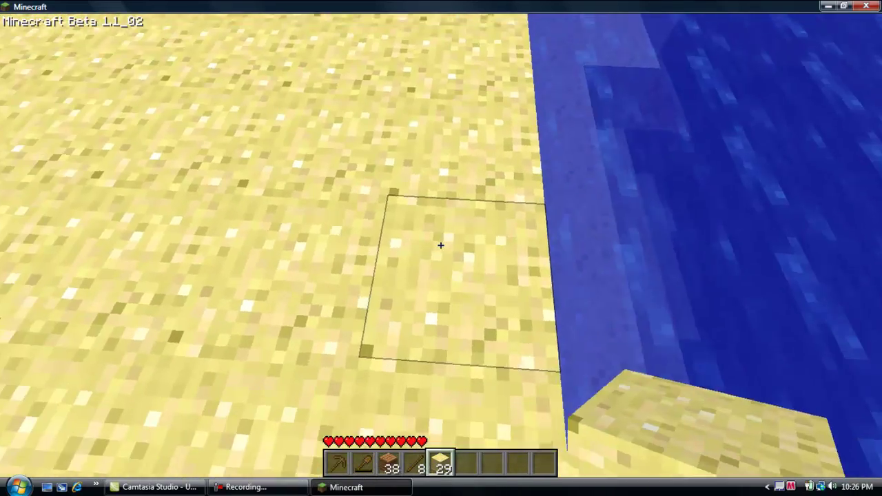
- Place sand at the pond edge and into the first water gap
key("w")
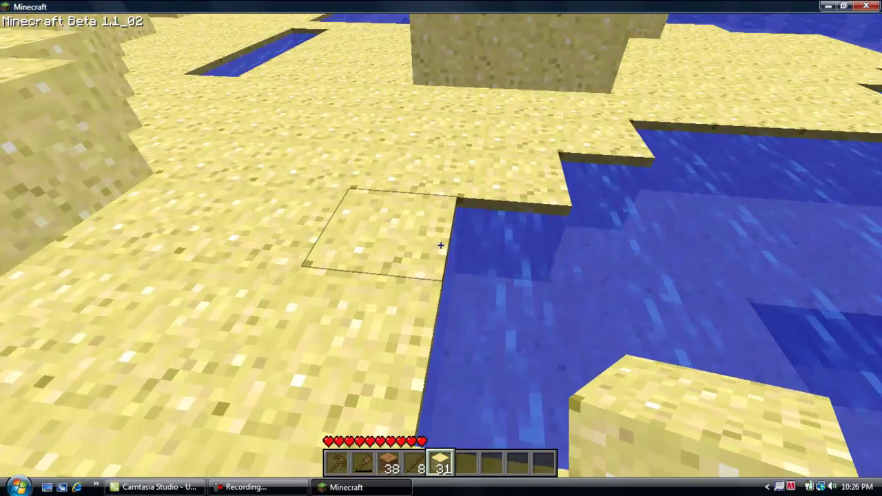
right_click(441, 244)
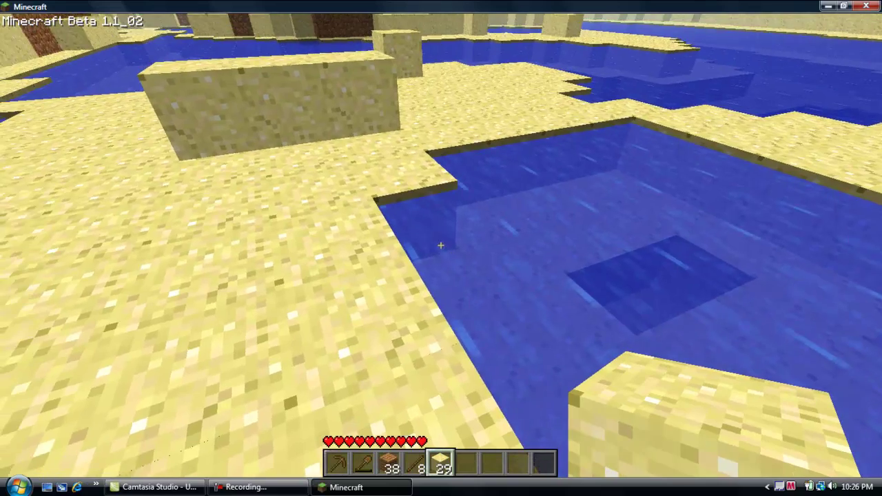
right_click(441, 245)
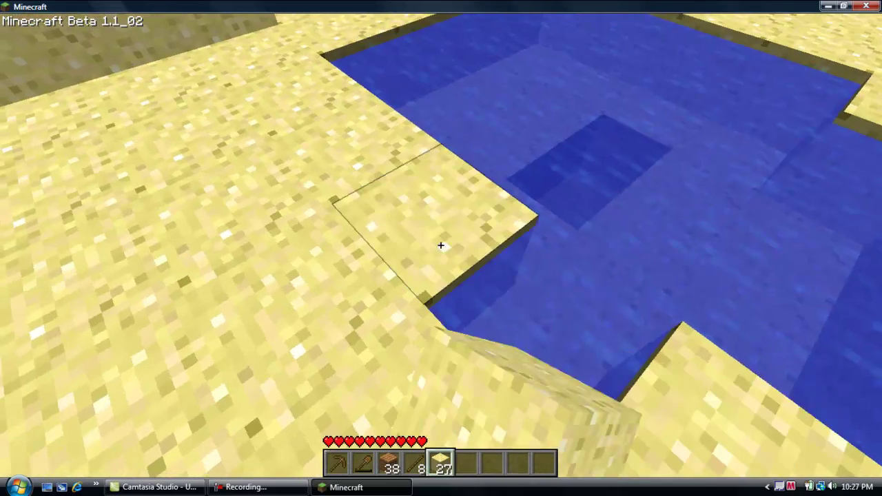
right_click(441, 245)
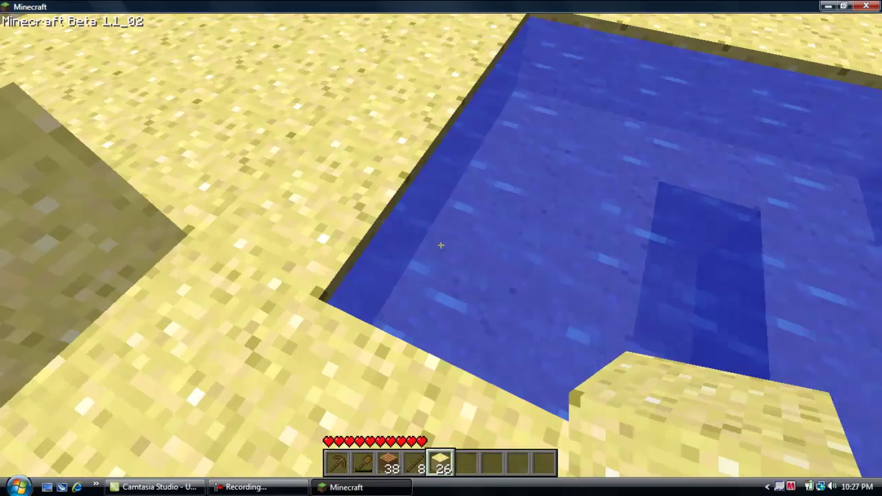
right_click(440, 245)
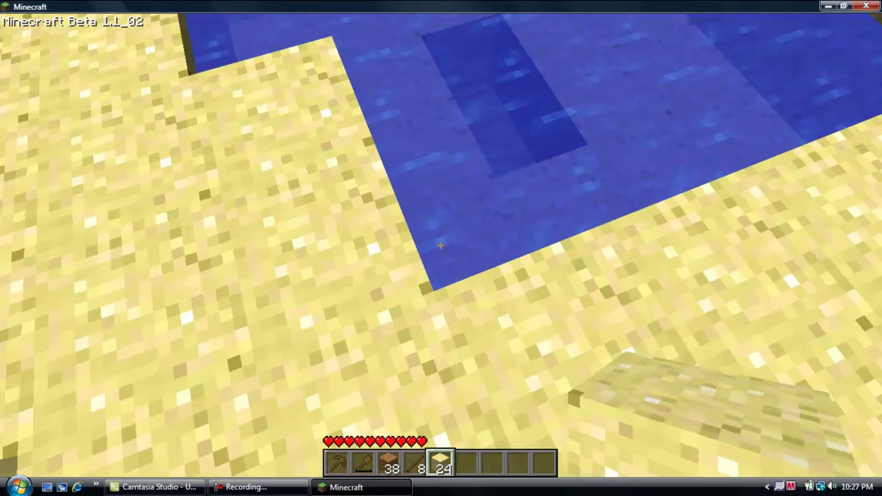
right_click(441, 245)
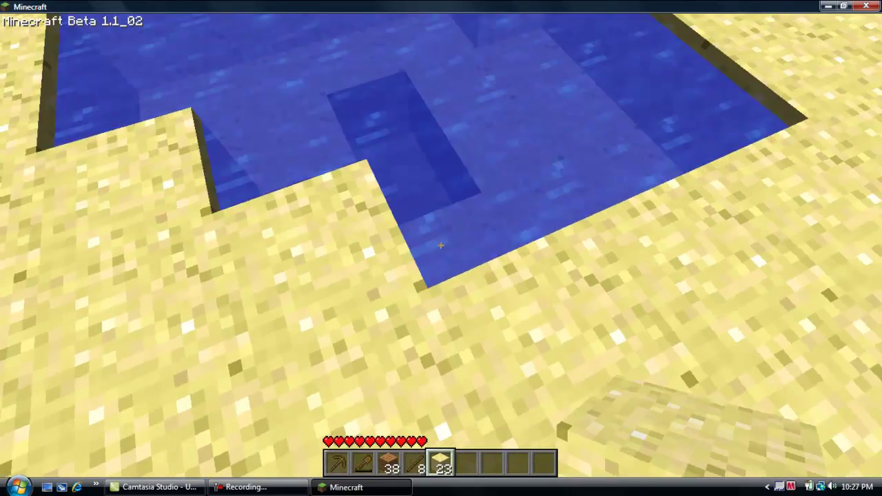
right_click(441, 245)
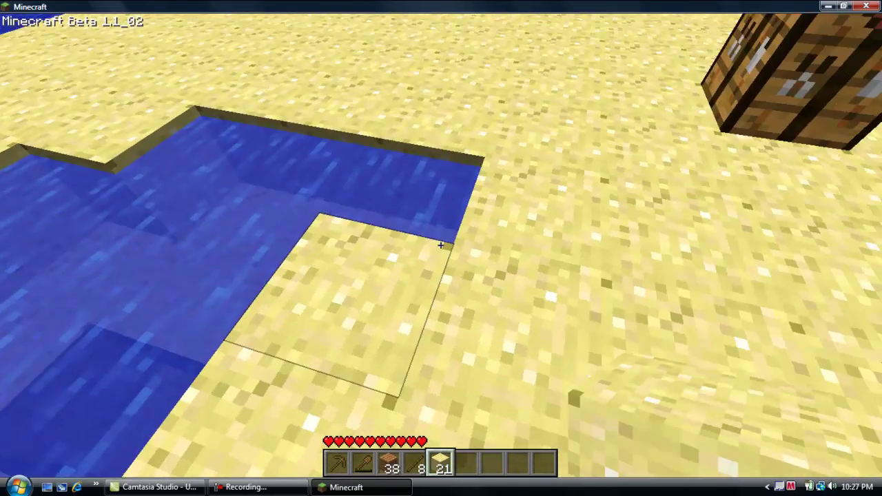
- Fill the remaining pool edges and water holes, leaving 5 sand blocks
right_click(441, 245)
right_click(440, 246)
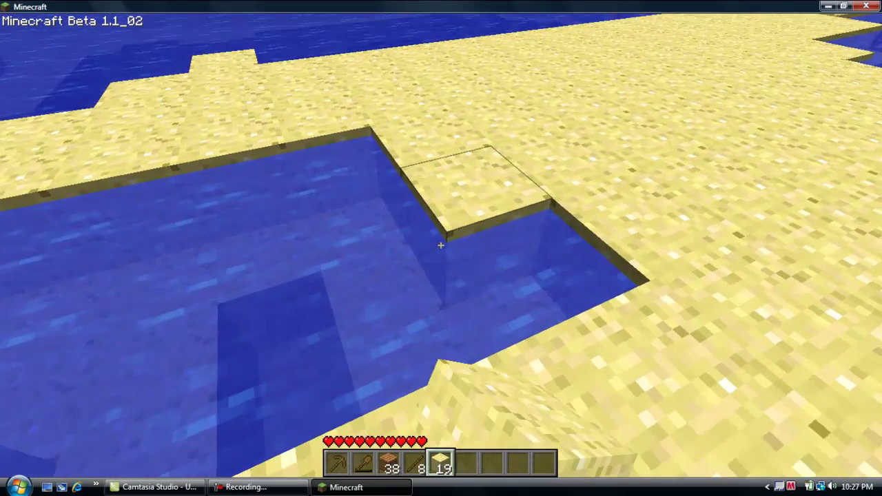
right_click(440, 245)
right_click(441, 245)
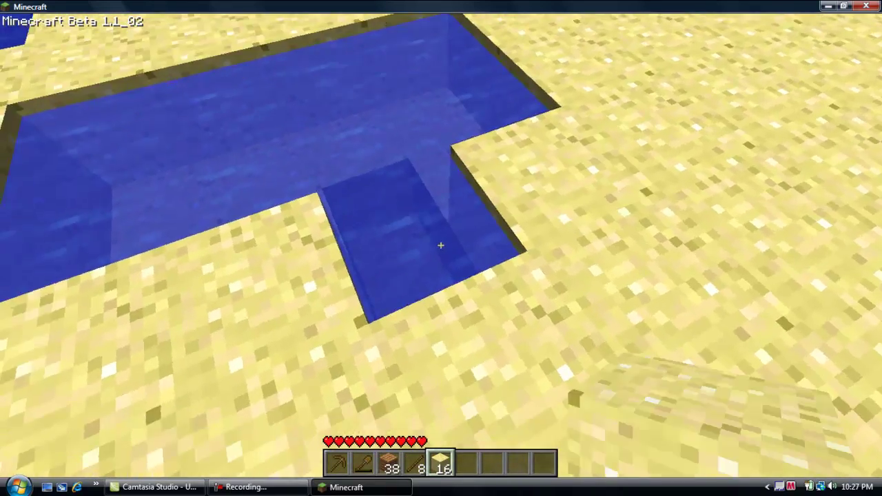
right_click(441, 245)
right_click(441, 246)
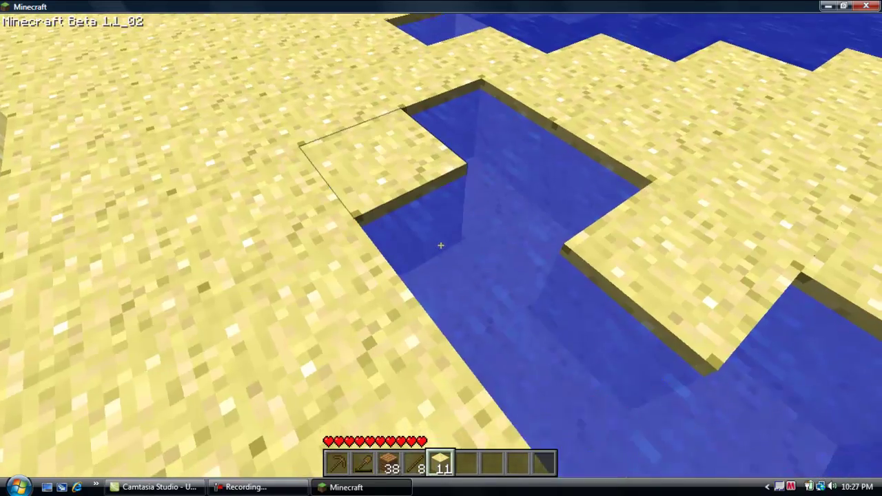
right_click(441, 245)
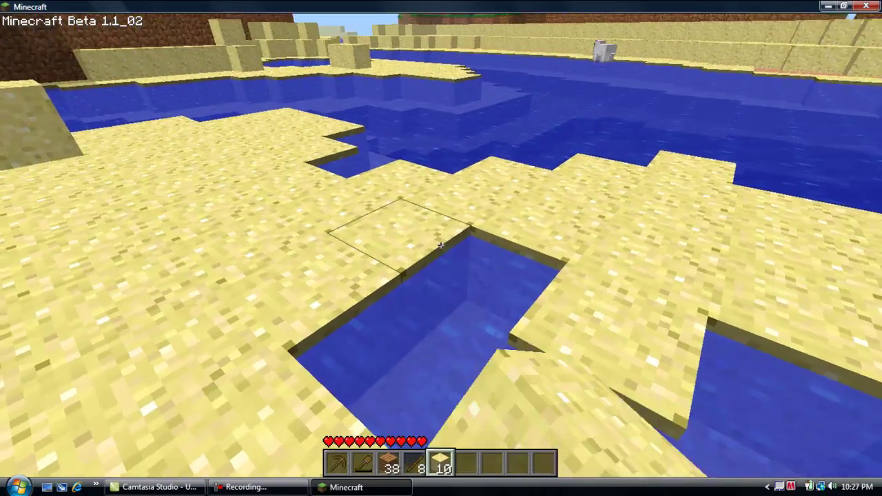
right_click(441, 245)
right_click(441, 246)
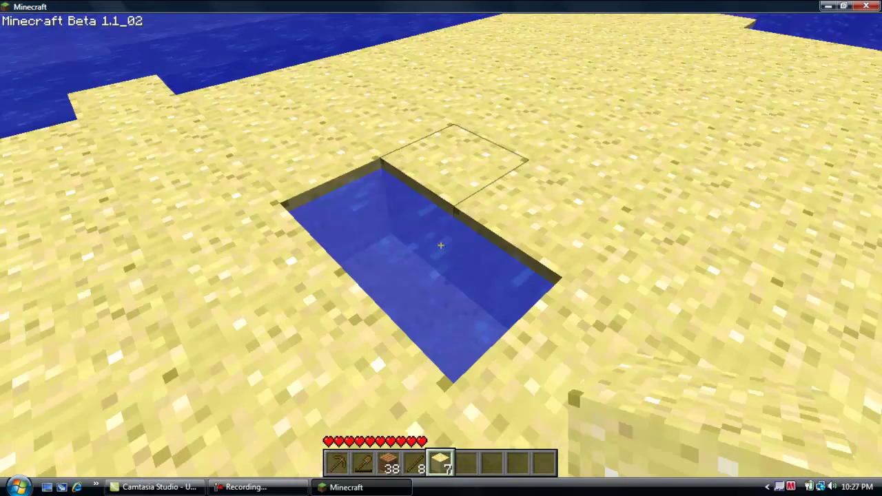
right_click(441, 245)
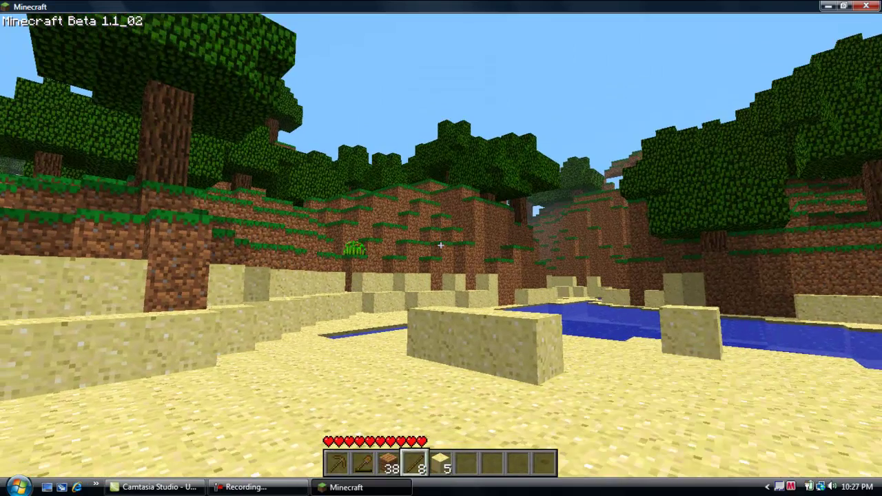
- Dig three sand blocks from the beach with the wooden shovel
key("2")
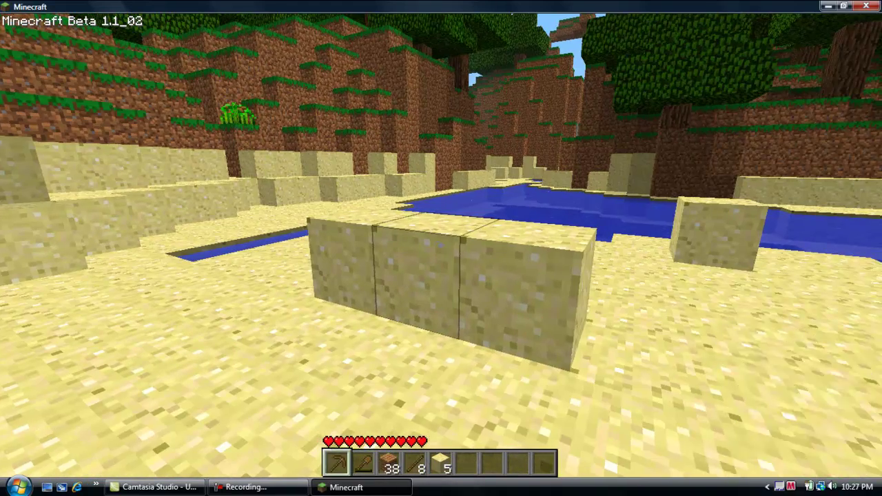
left_click(440, 248)
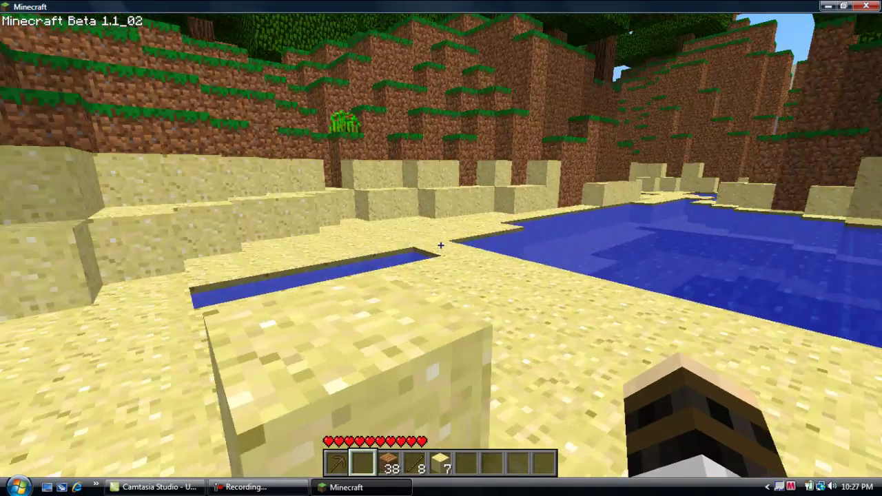
left_click(441, 245)
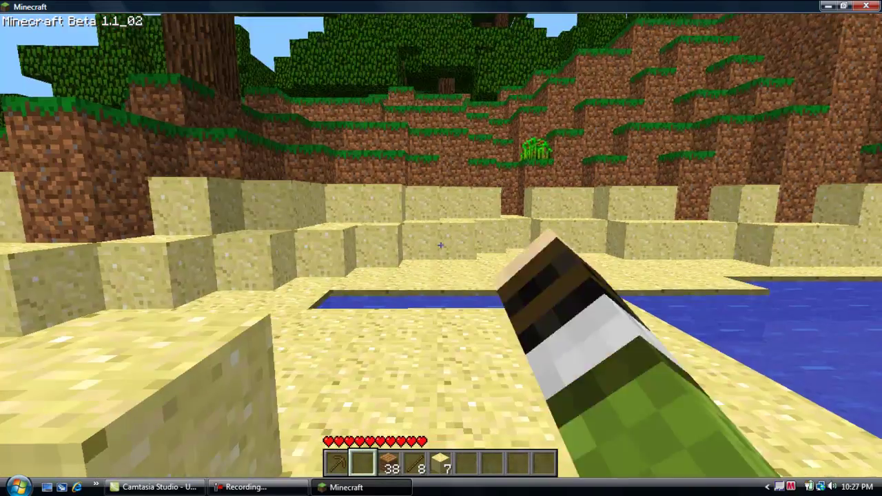
left_click(441, 245)
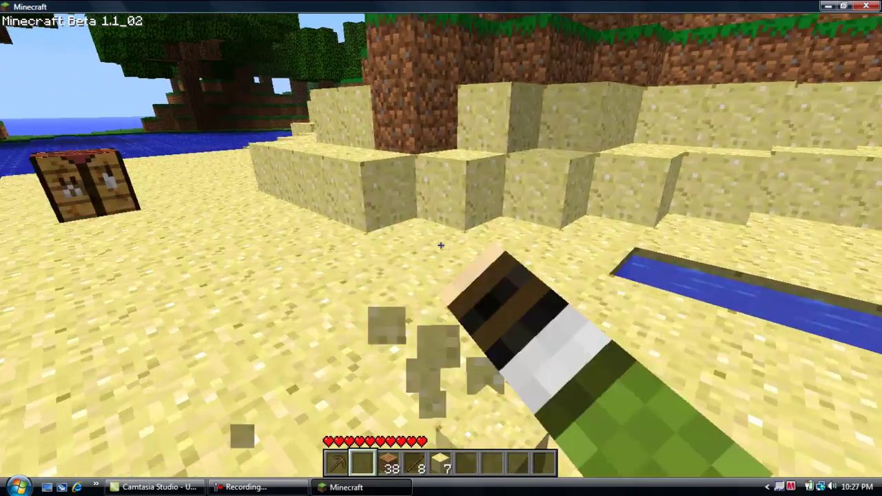
key("1")
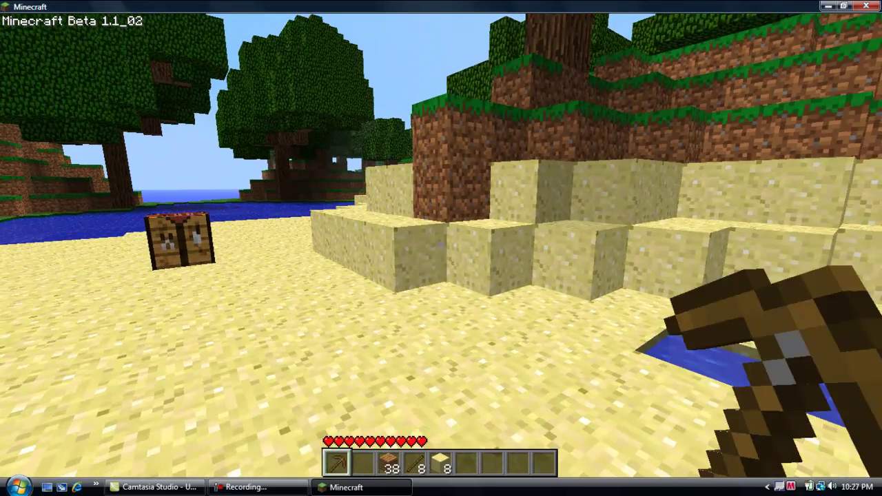
key("2")
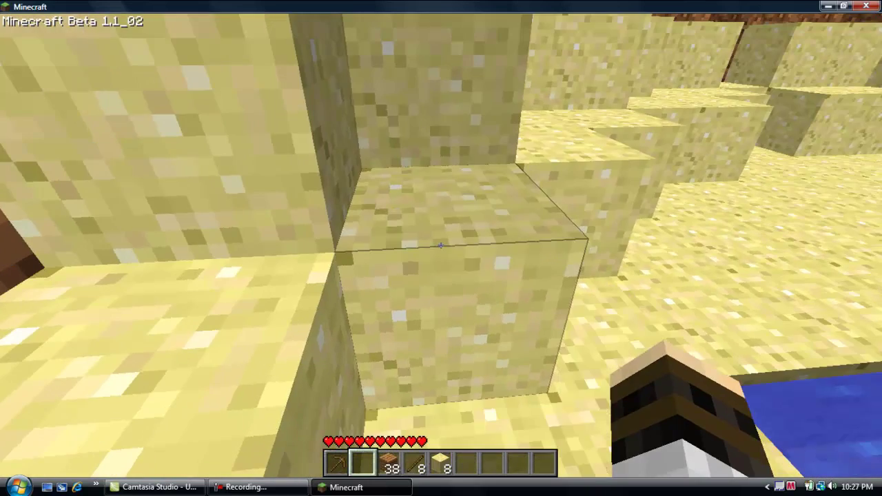
- Dig a pit through the column of falling sand and into the dirt below
left_click(441, 245)
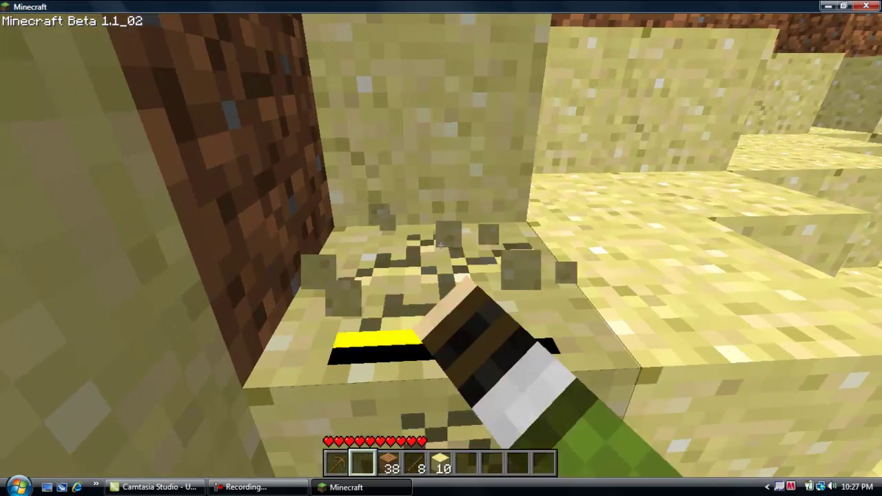
left_click(441, 245)
left_click(441, 245)
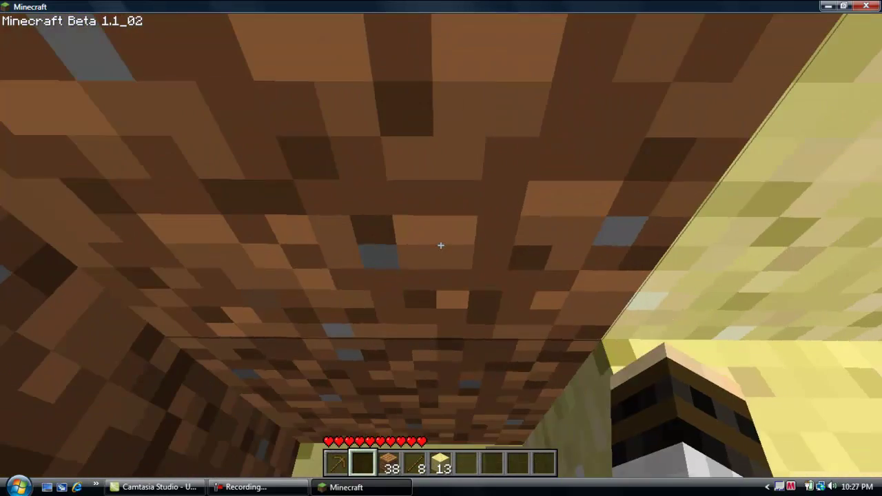
left_click(441, 245)
left_click(441, 245)
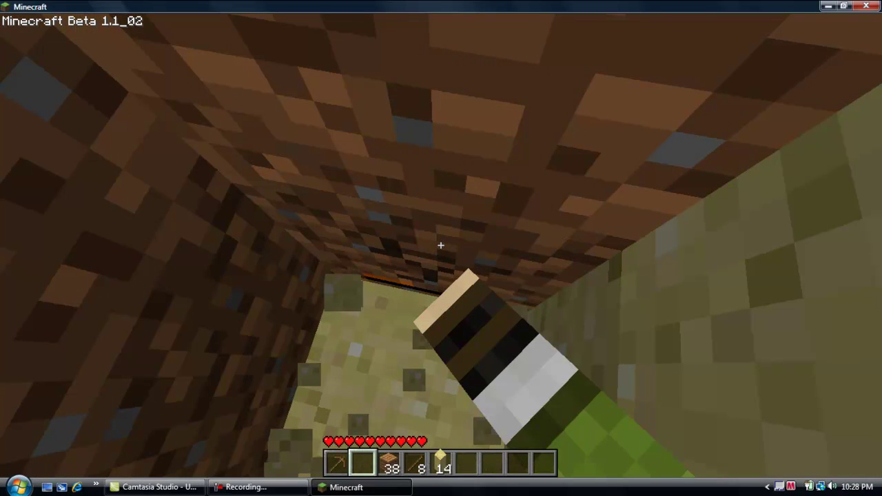
left_click(441, 245)
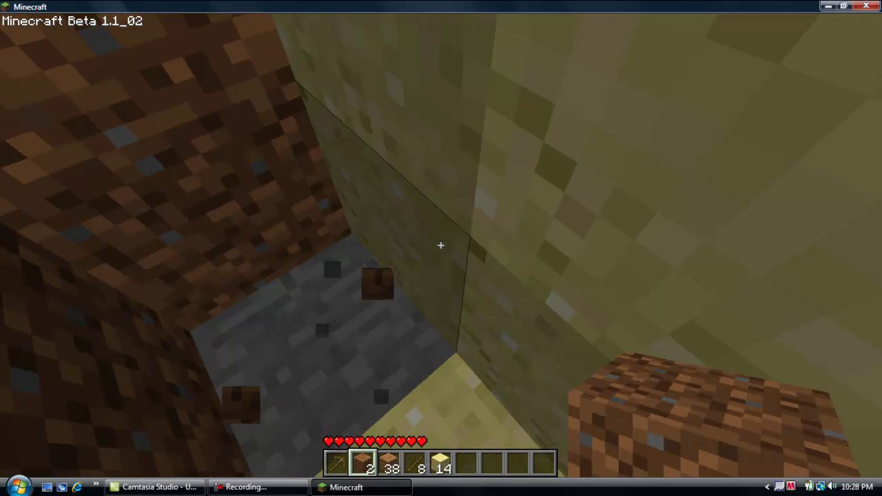
- Mine the pit's stone floor with the pickaxe for cobblestone
key("1")
left_click(441, 245)
left_click(441, 245)
left_click(440, 245)
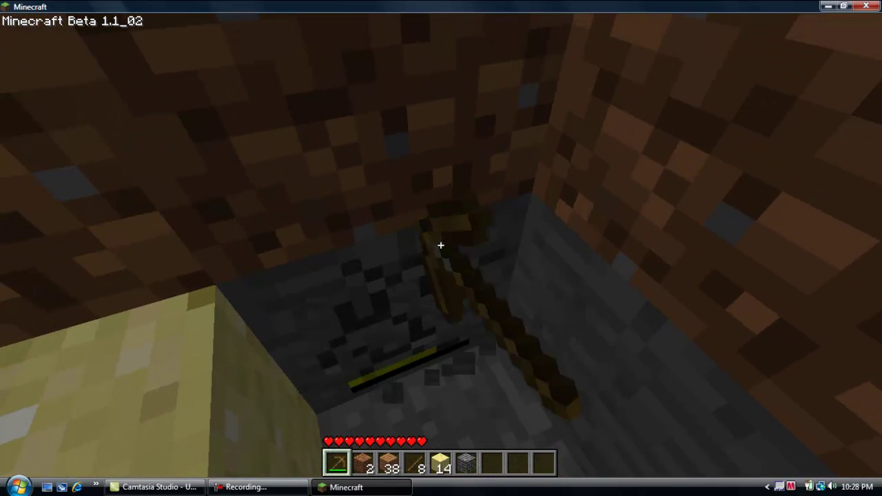
left_click(441, 245)
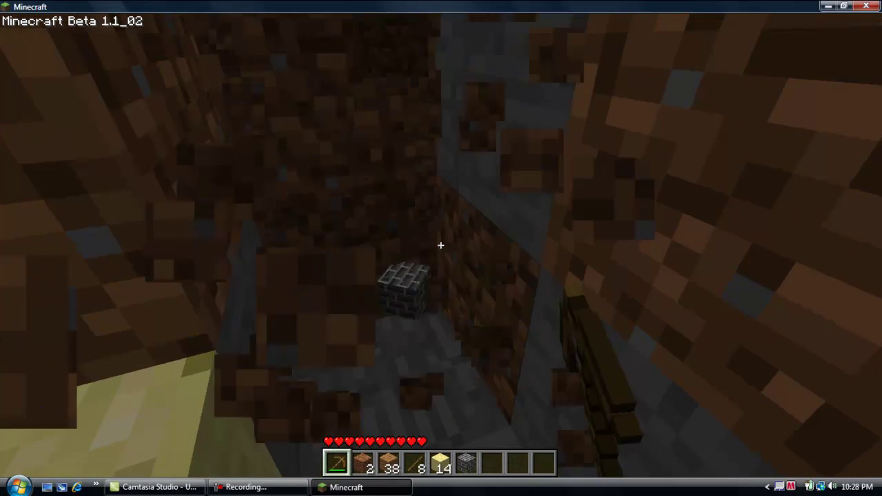
key("w")
left_click(441, 245)
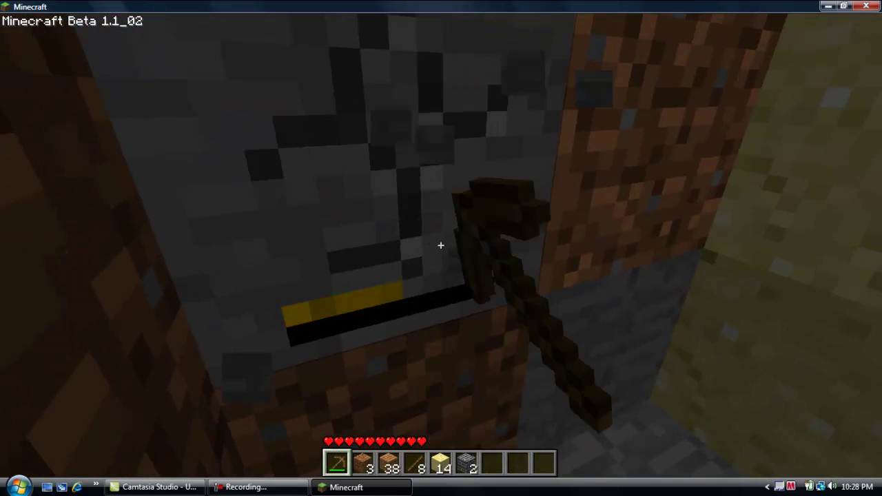
- Break the last dirt block, collect the cobblestone drops and walk out onto the beach
left_click(441, 245)
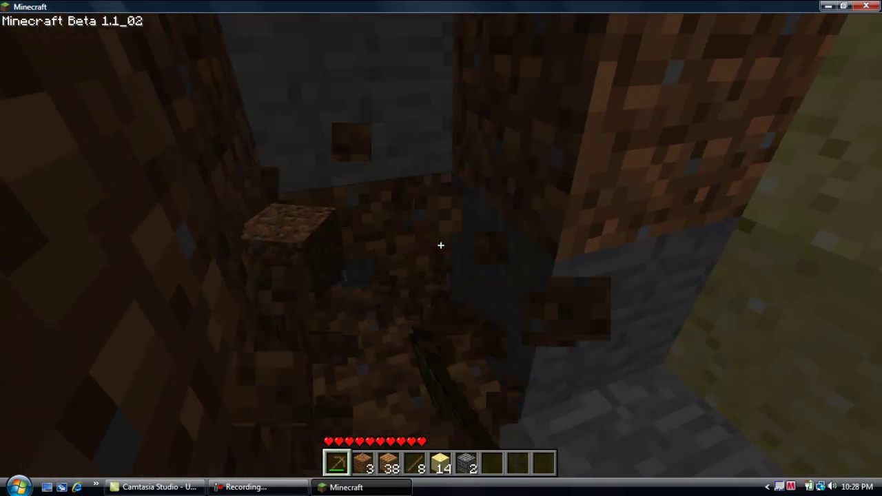
key("w")
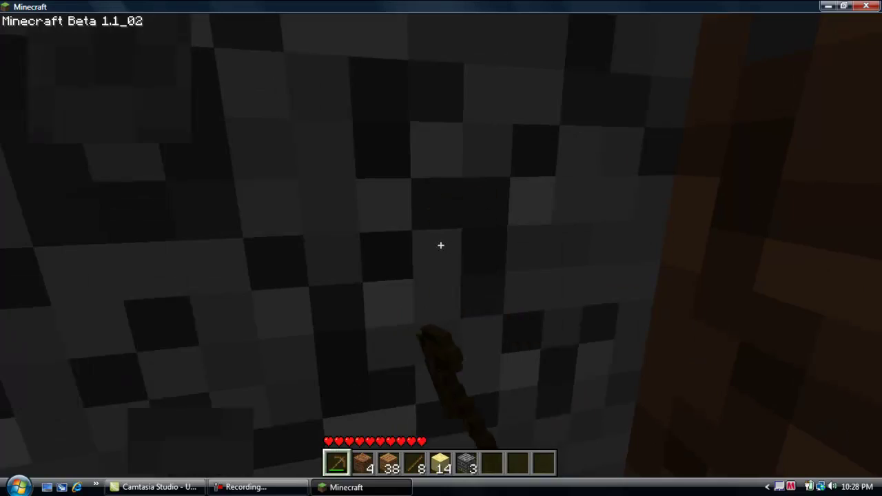
key("w")
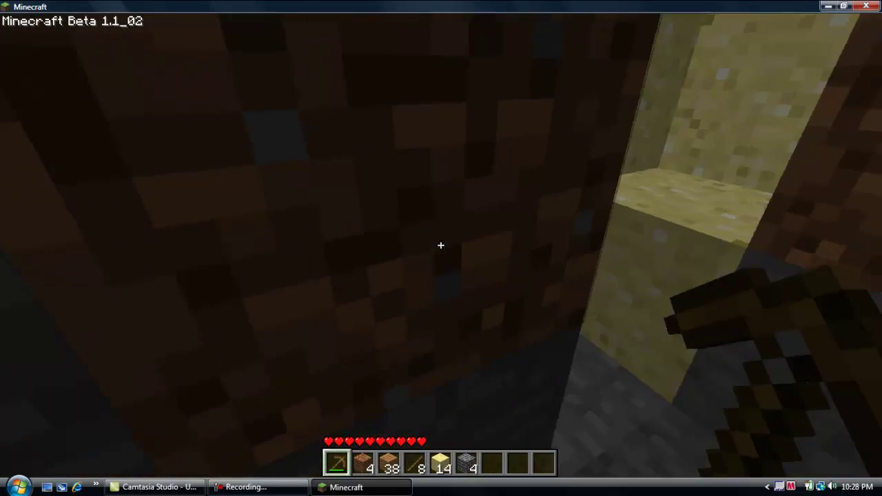
key("w")
key("w")
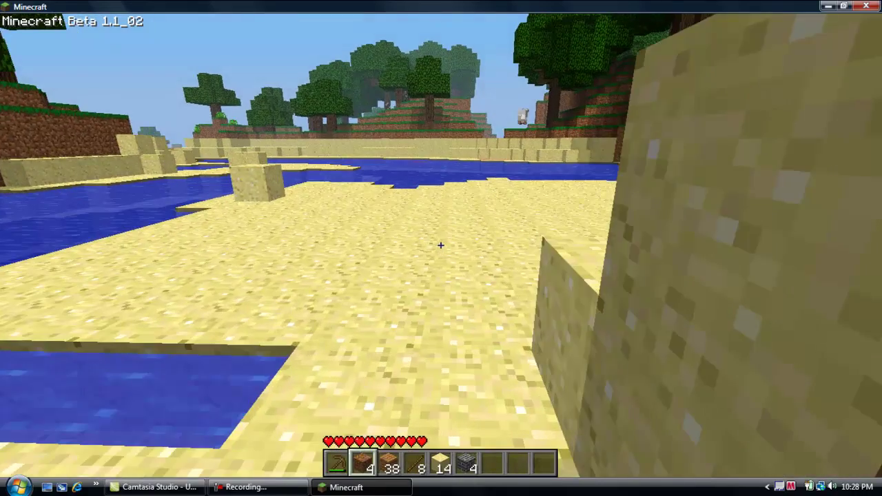
- Lay cobblestone across the crafting table's top row over the sticks and take the stone pickaxe
key("5")
key("w")
key("6")
right_click(442, 249)
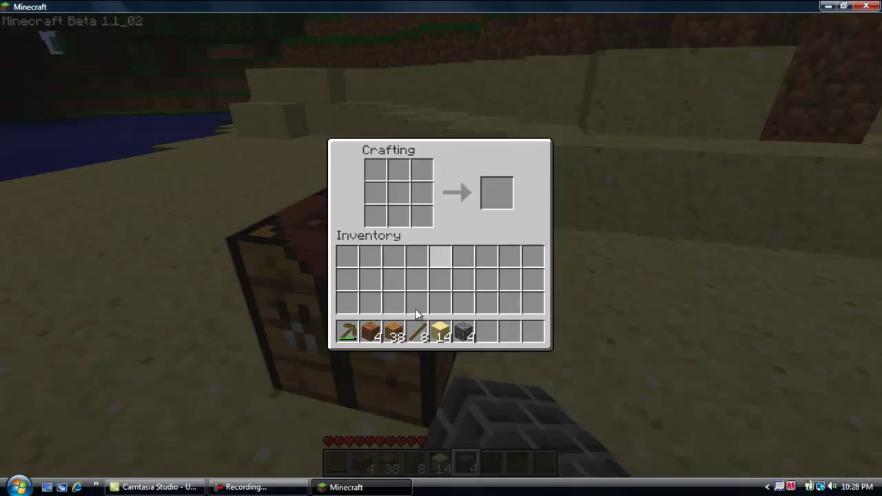
right_click(375, 170)
right_click(422, 171)
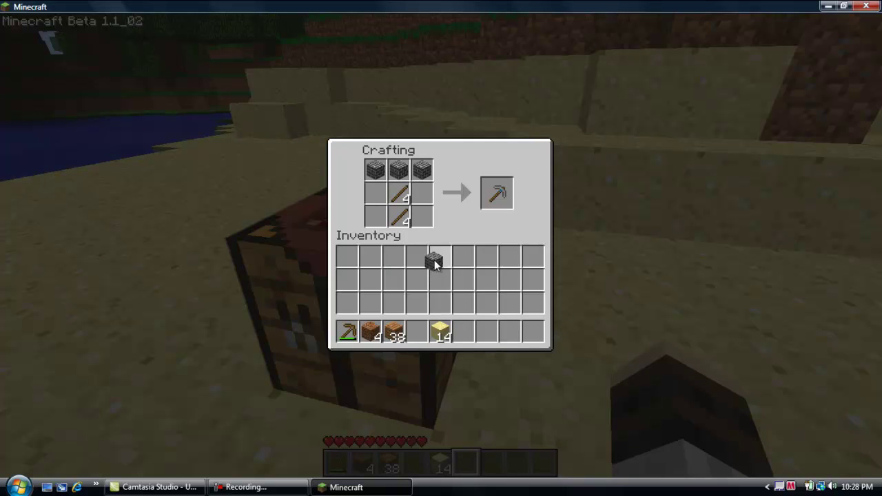
left_click(496, 199)
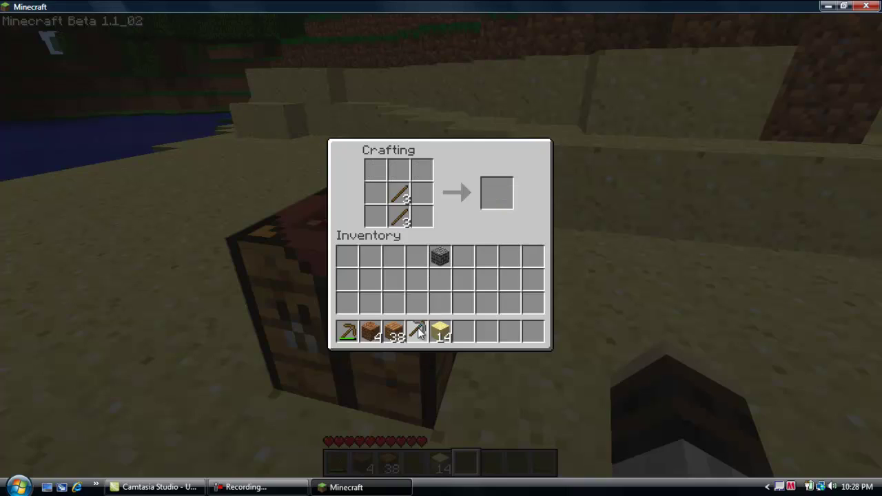
- Clear a dirt block in the pit, then cross the beach to the crafting table holding sand
key("Escape")
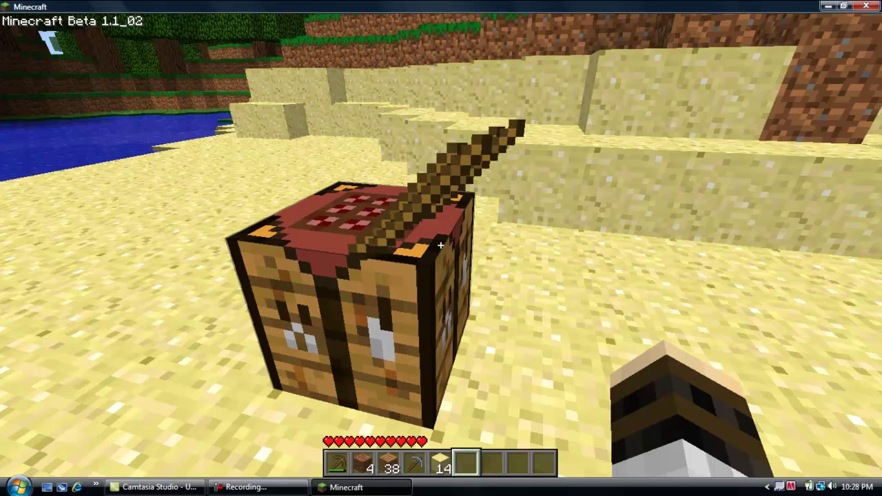
scroll(441, 248, "down", 1)
scroll(441, 245, "up", 1)
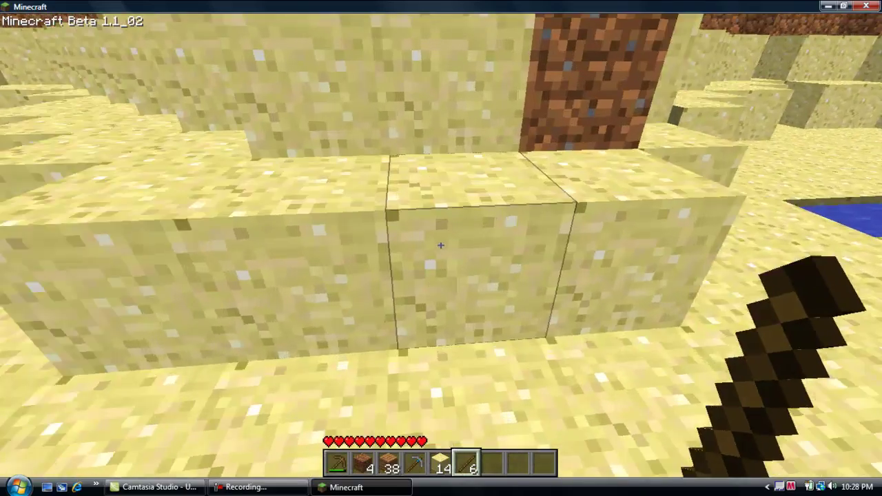
scroll(441, 245, "up", 2)
key("w")
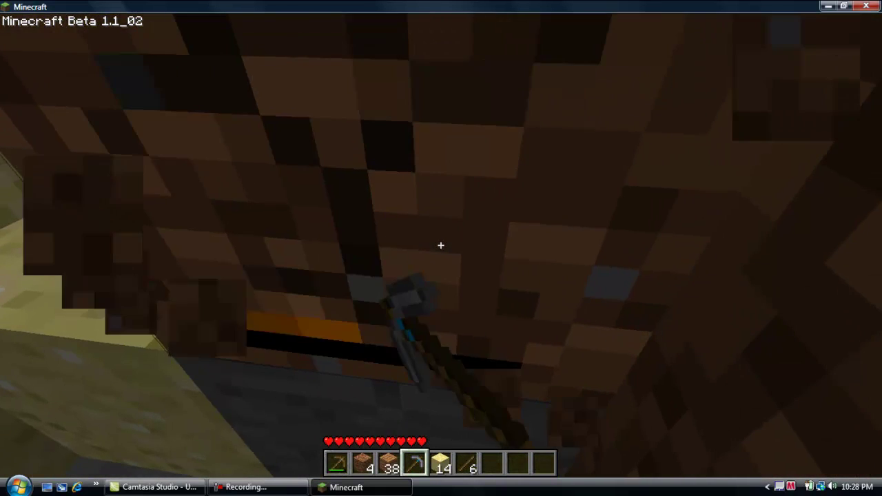
left_click(440, 245)
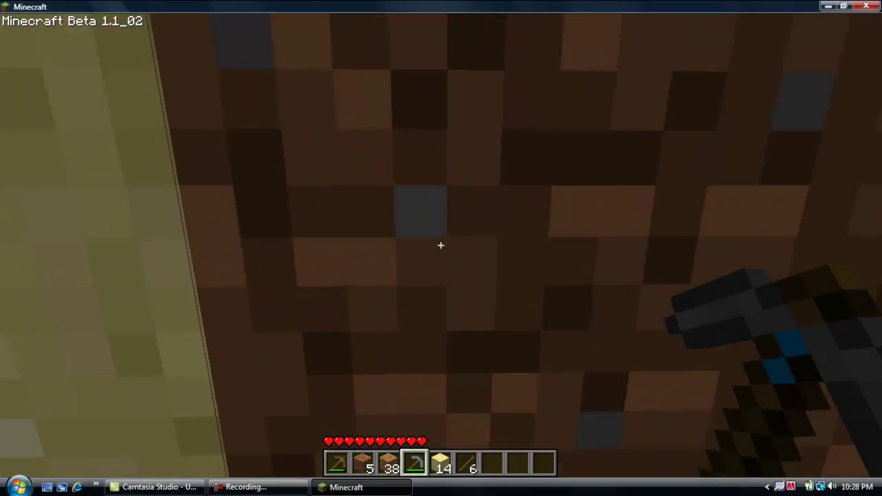
key("w")
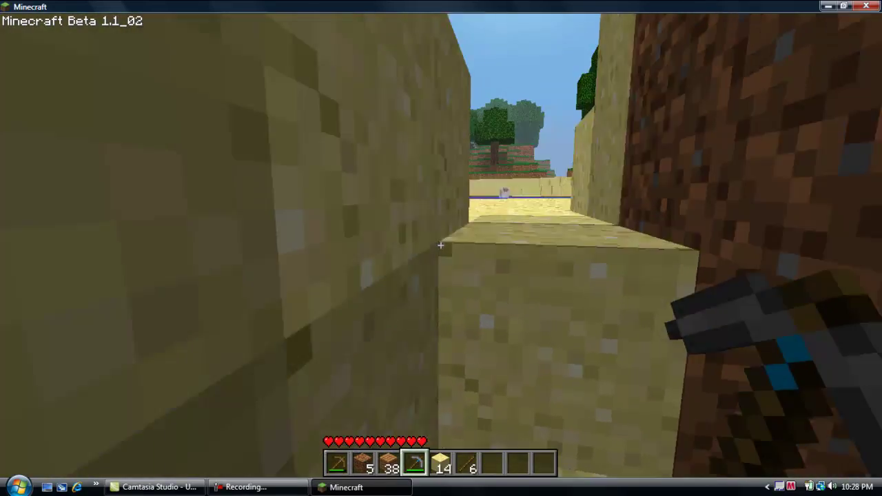
key("w")
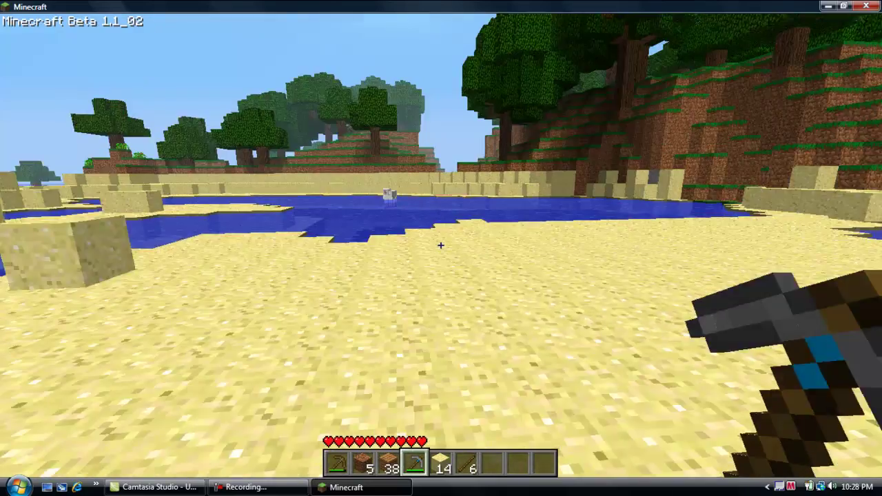
key("w")
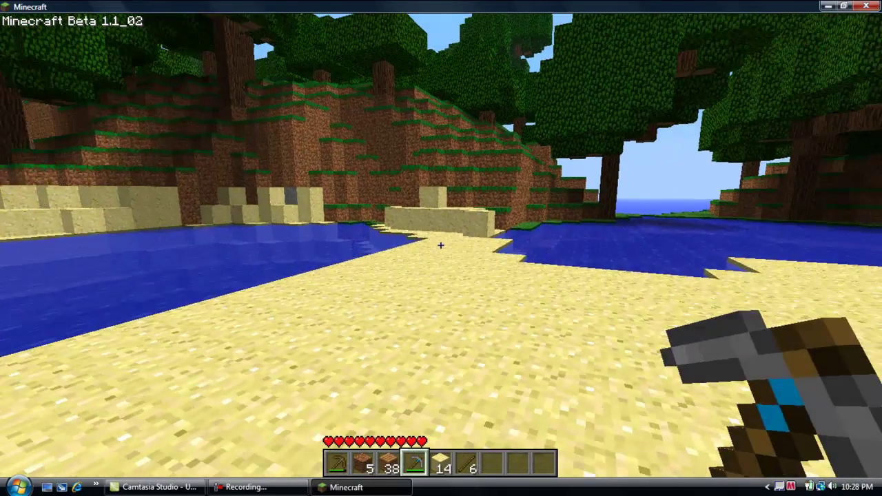
key("w")
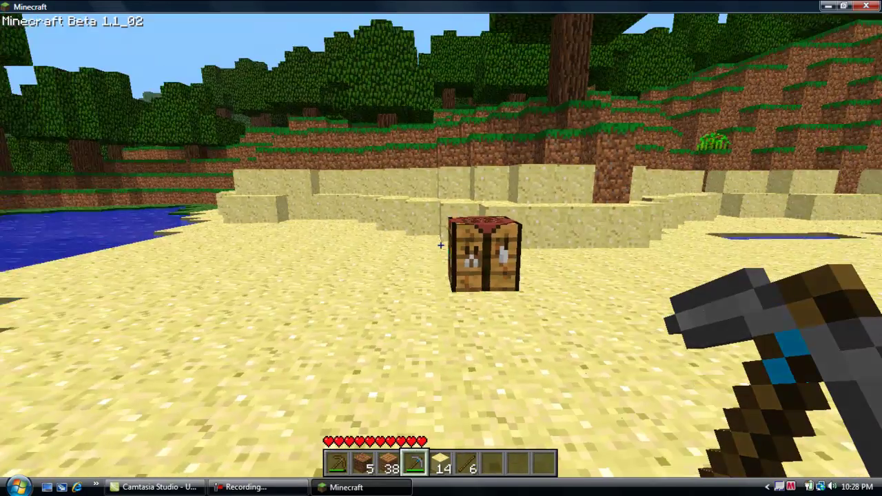
key("3")
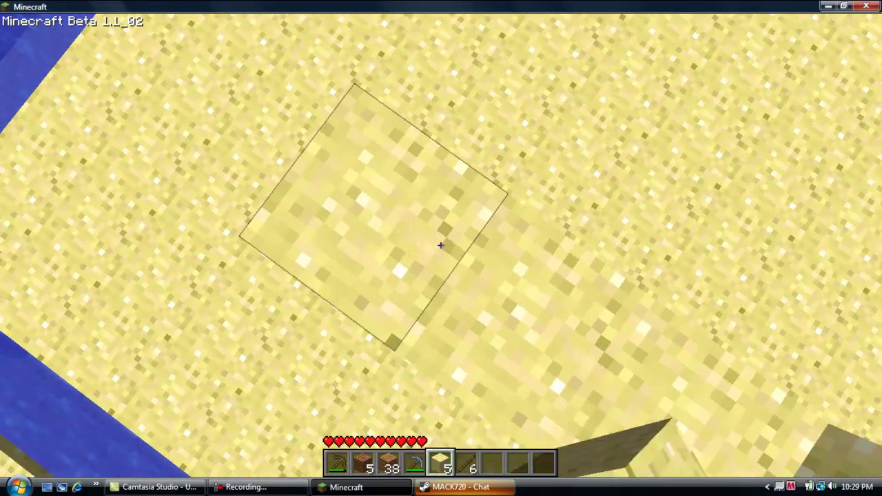
- Place the last two sand blocks and start a line of plank wall blocks
right_click(441, 245)
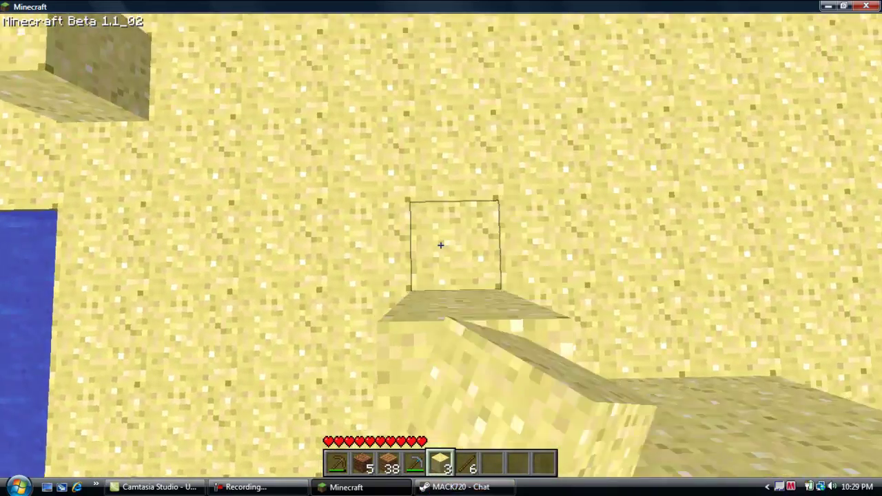
right_click(441, 245)
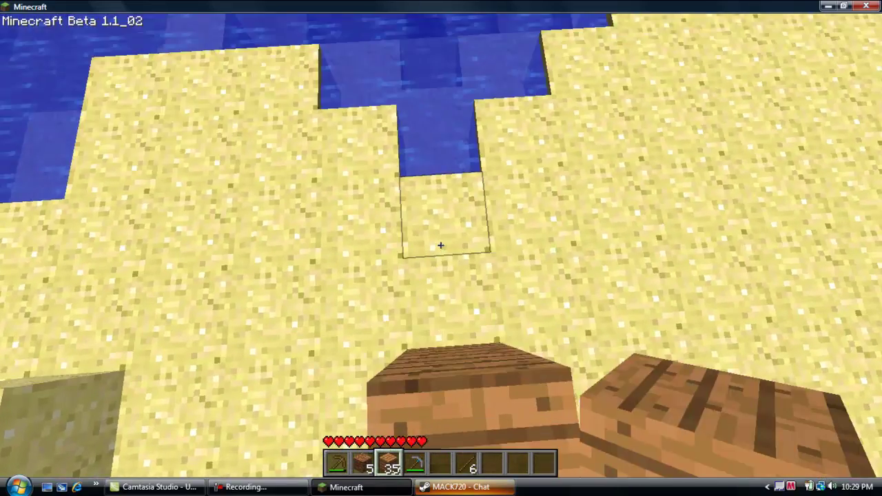
right_click(441, 245)
right_click(441, 245)
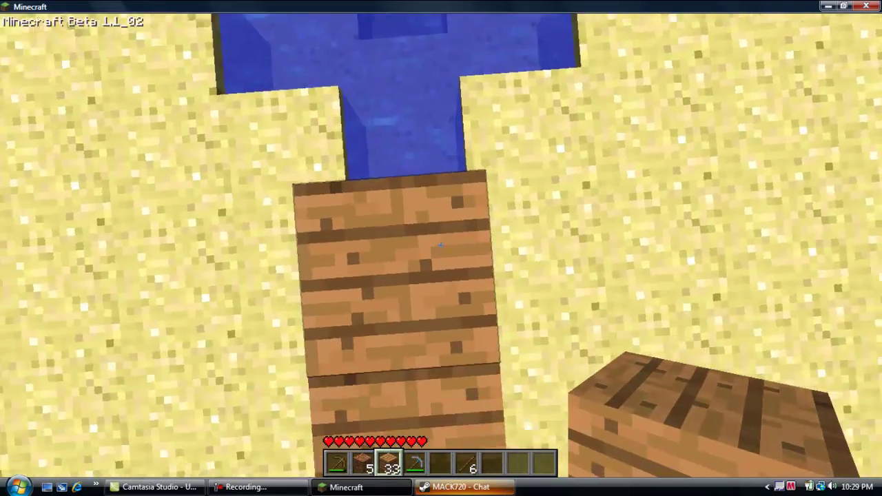
right_click(441, 245)
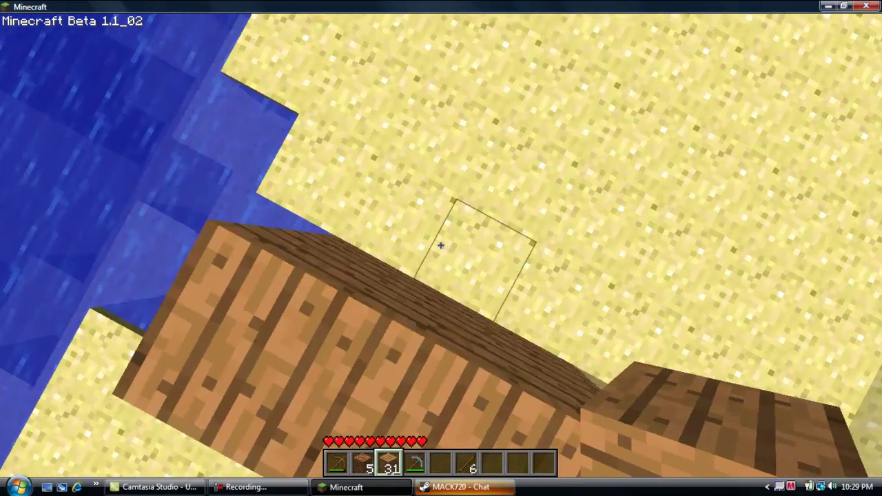
right_click(441, 245)
right_click(441, 245)
right_click(441, 245)
right_click(441, 245)
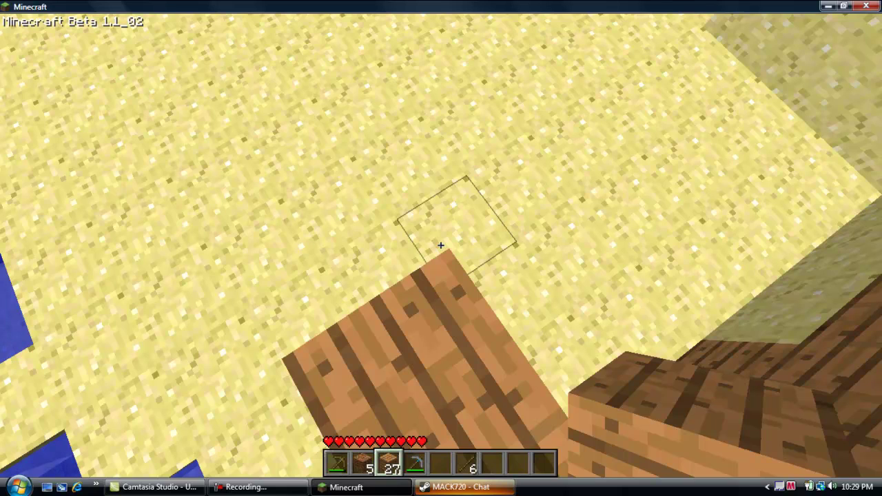
- After a brief pause, continue the plank wall across the sand
key("Escape")
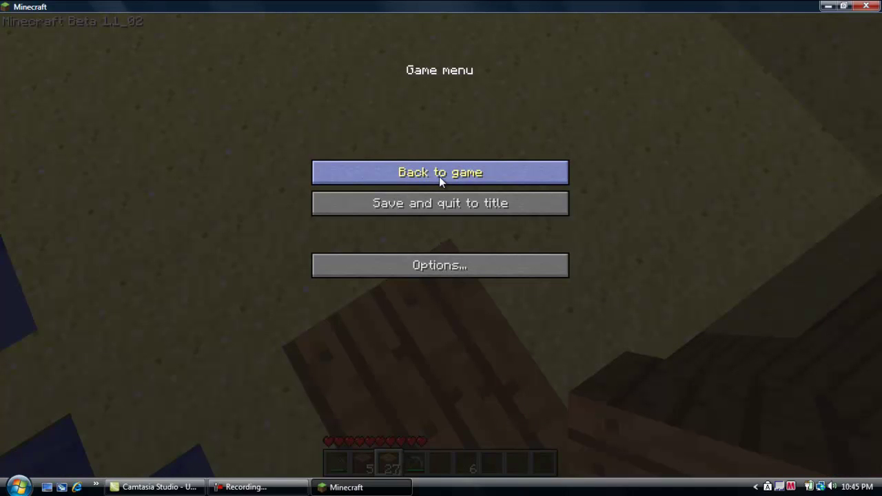
left_click(439, 176)
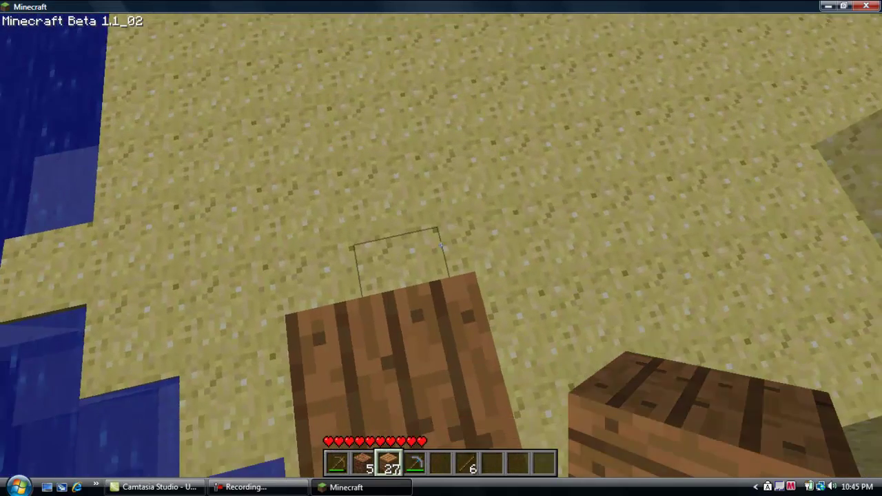
right_click(440, 243)
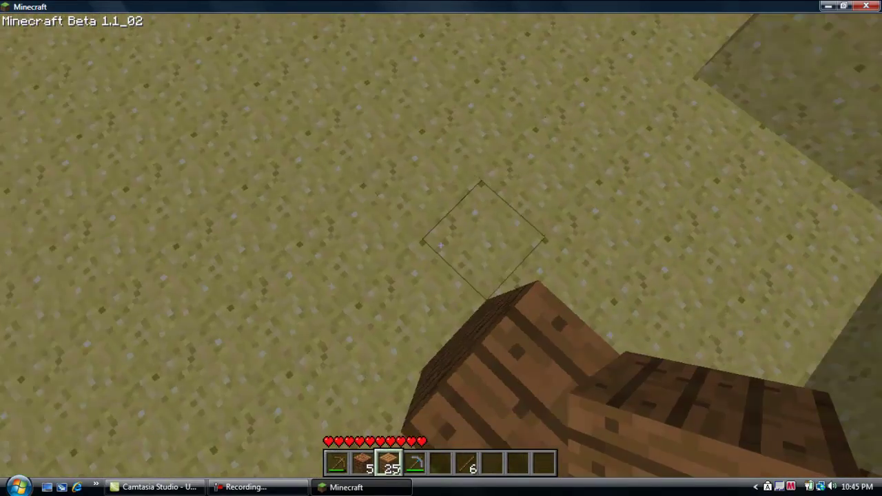
right_click(441, 245)
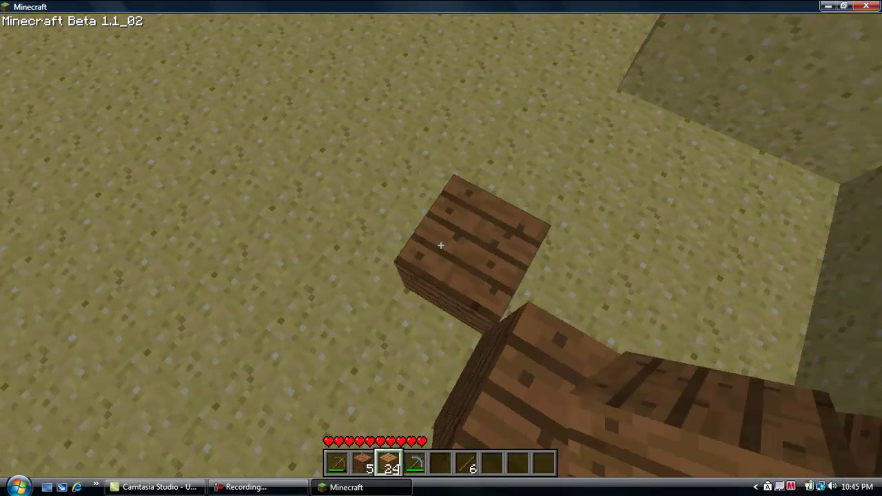
right_click(441, 246)
right_click(440, 245)
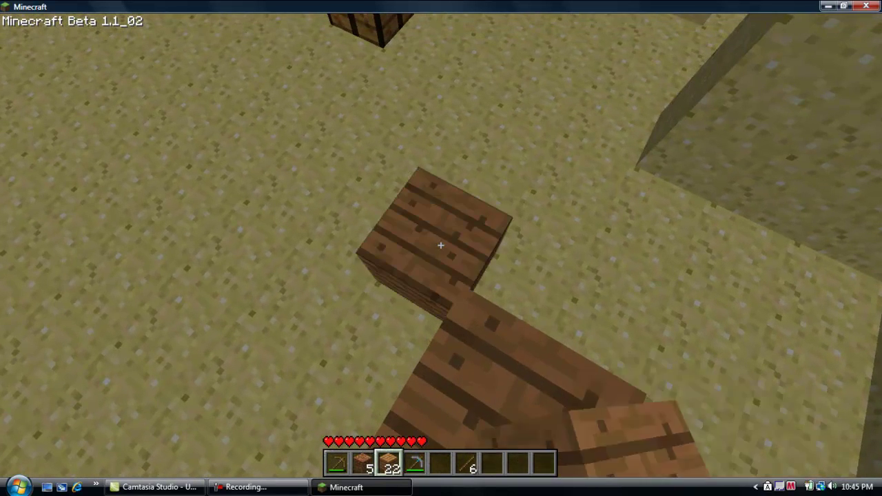
right_click(441, 245)
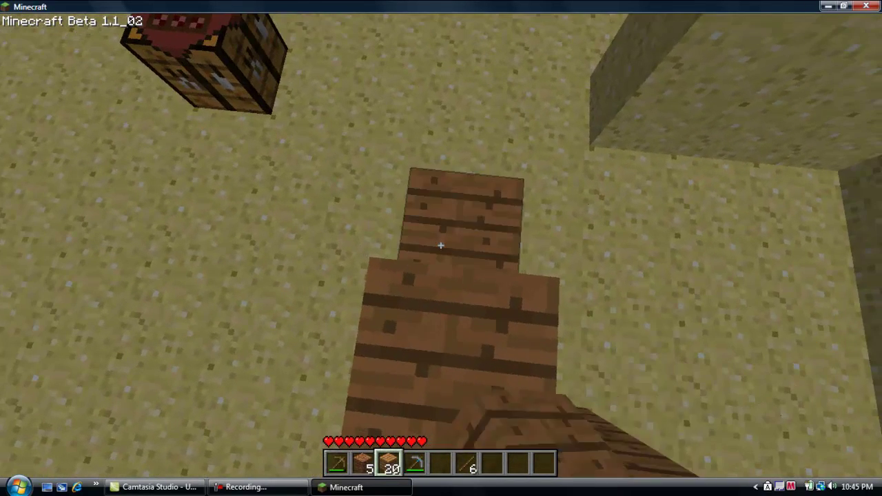
right_click(441, 246)
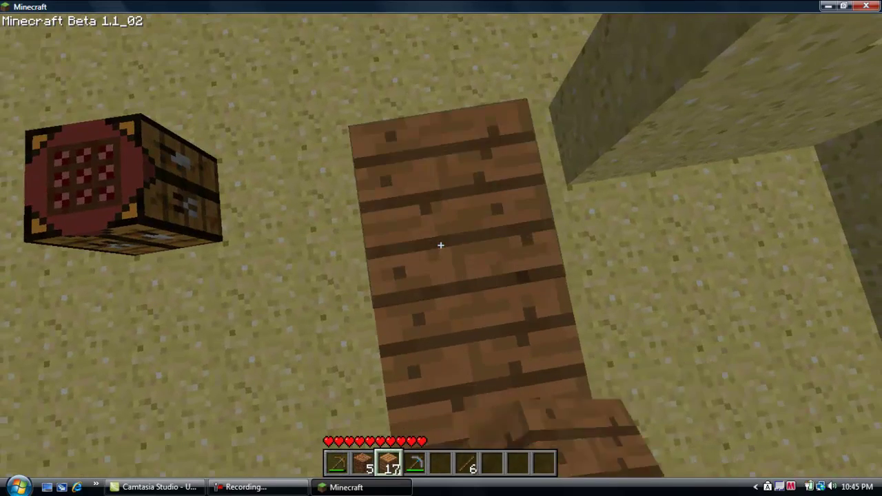
right_click(441, 245)
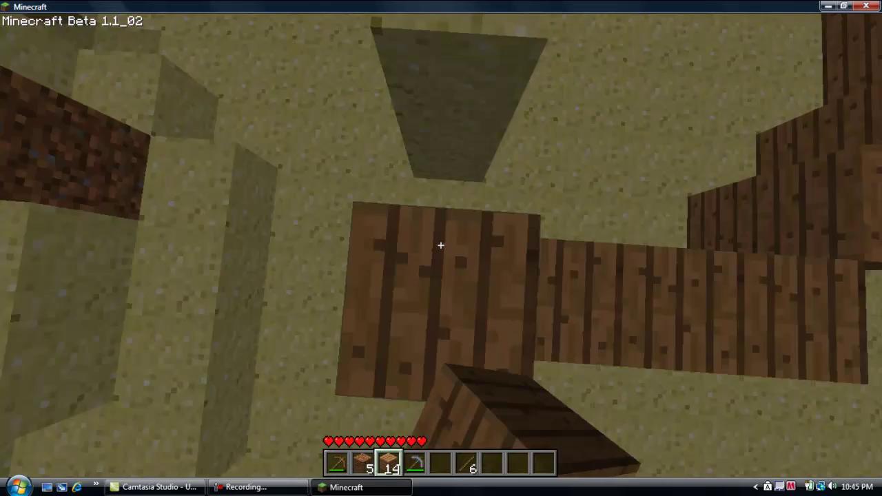
- Build the plank wall higher and extend it toward the water
right_click(441, 245)
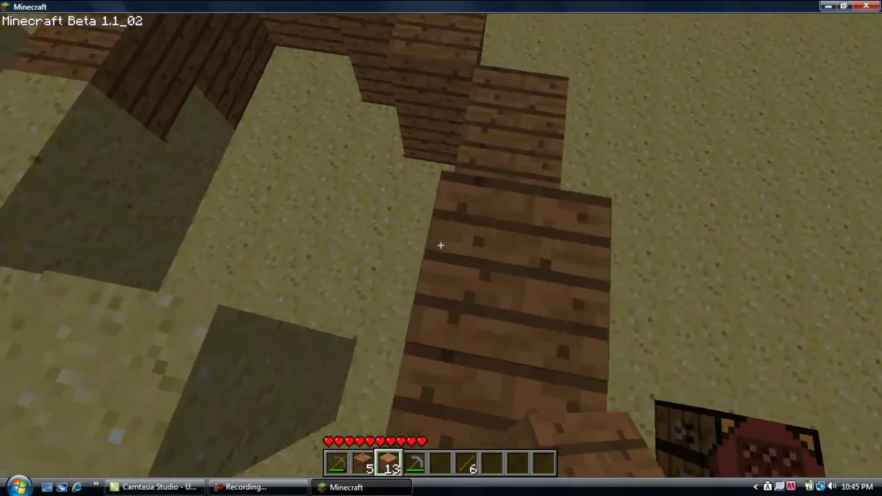
right_click(441, 245)
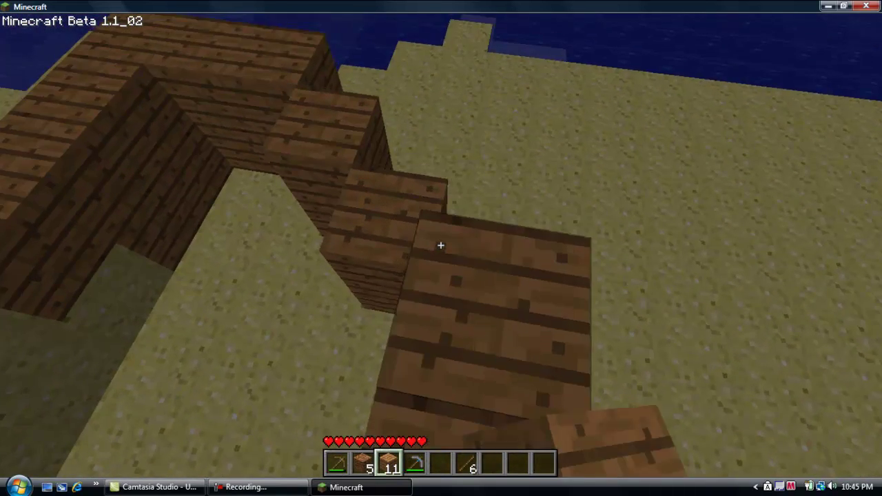
right_click(440, 246)
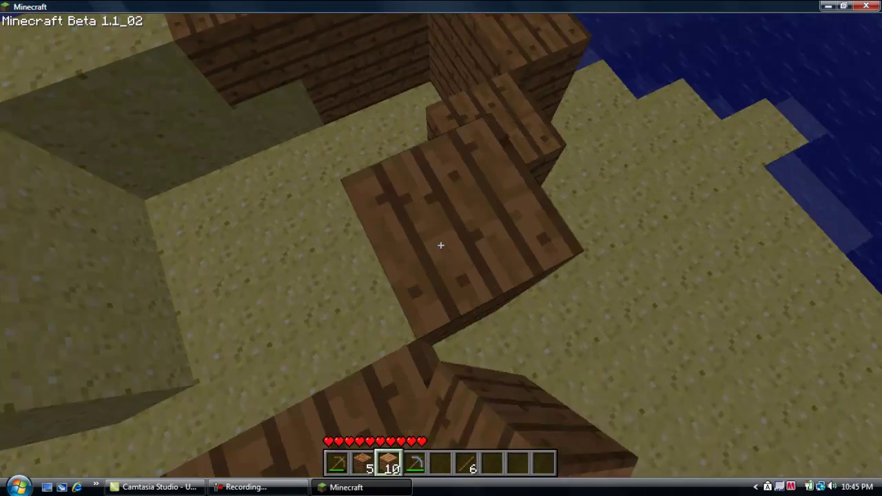
right_click(441, 245)
right_click(440, 245)
right_click(441, 245)
right_click(440, 245)
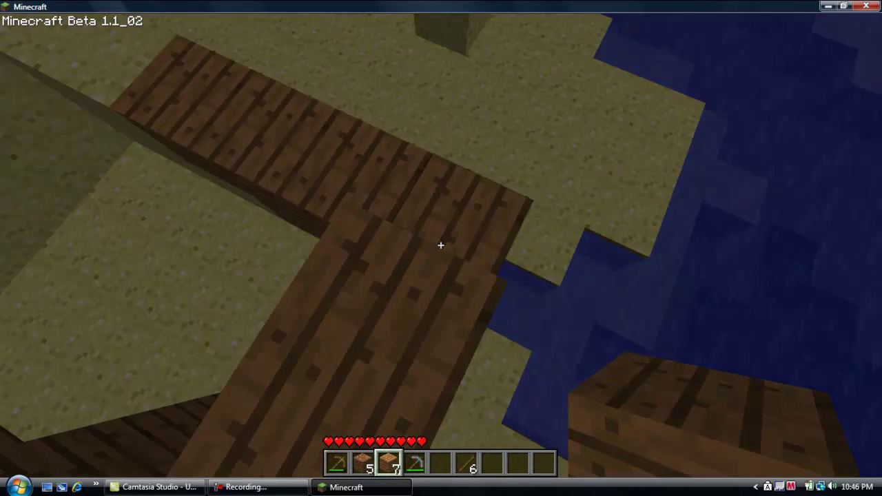
- Place the last planks in the front wall and fill a wall gap with dirt
right_click(441, 246)
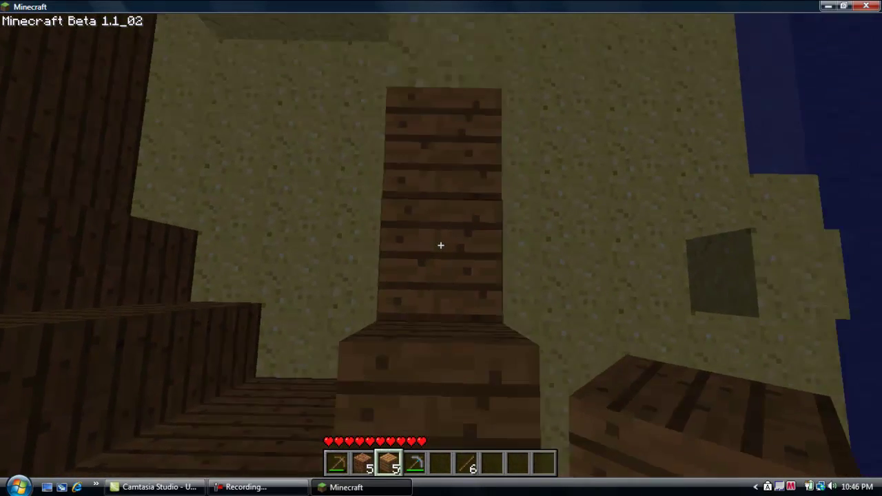
right_click(441, 245)
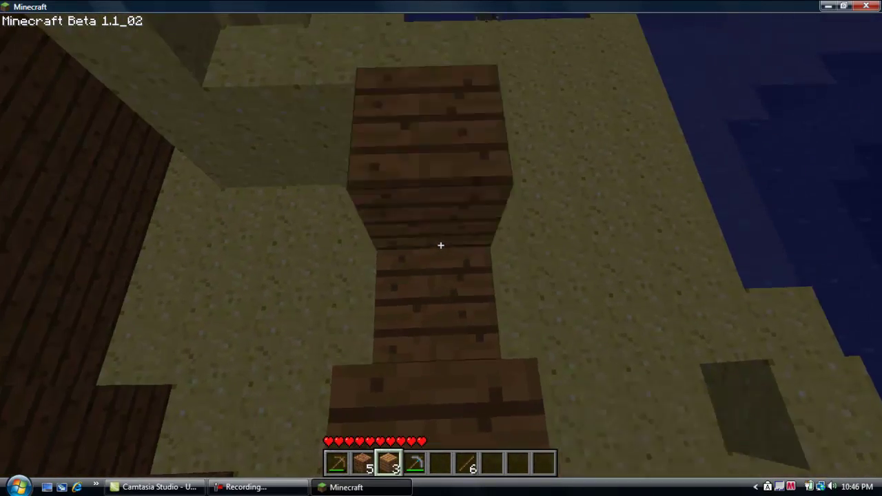
right_click(441, 245)
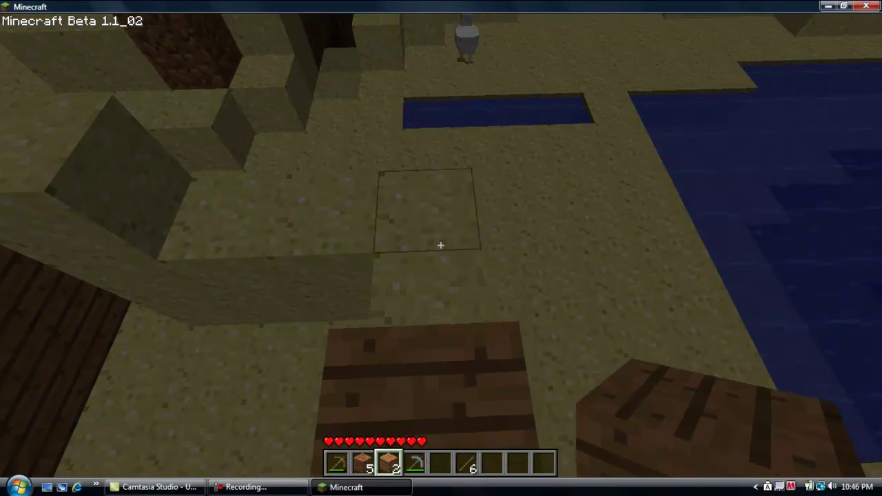
right_click(441, 245)
right_click(440, 245)
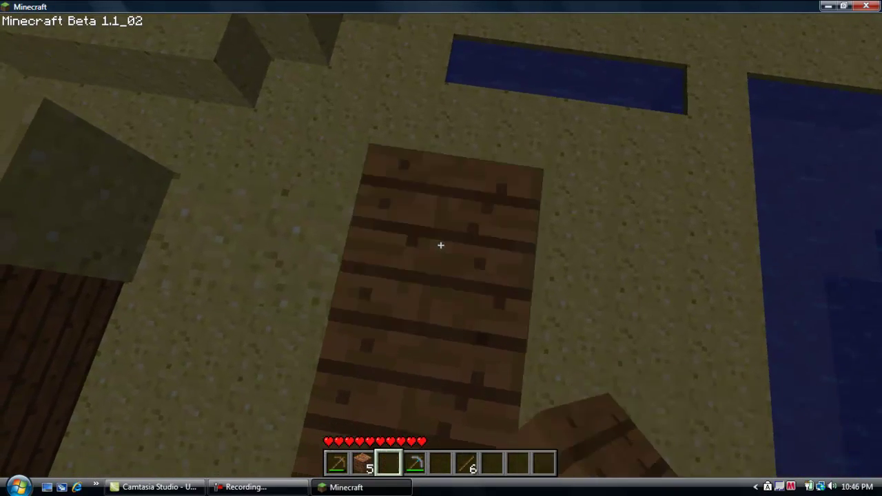
scroll(440, 245, "up", 1)
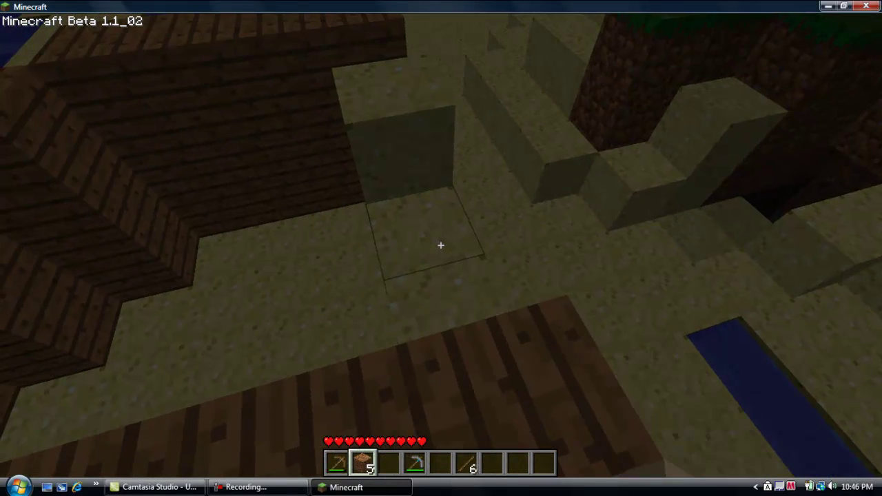
right_click(441, 245)
right_click(440, 246)
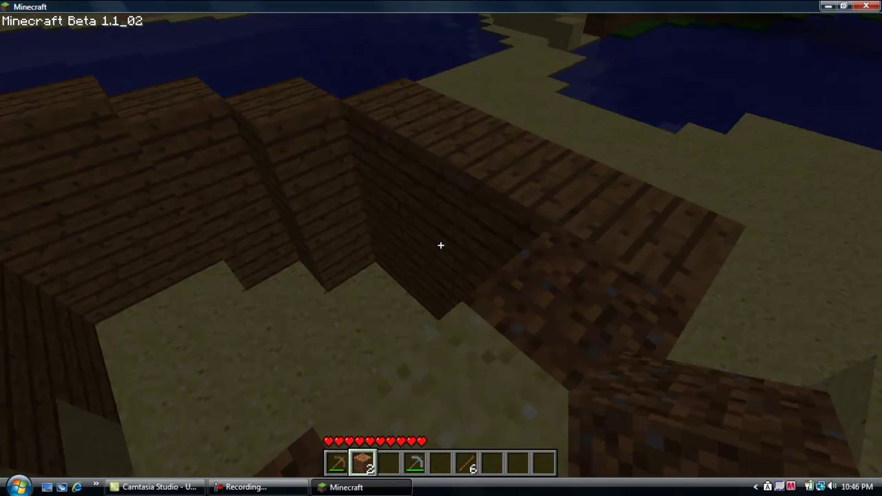
- Move the crafting table from the beach into a corner of the plank house, then step outside
key("w")
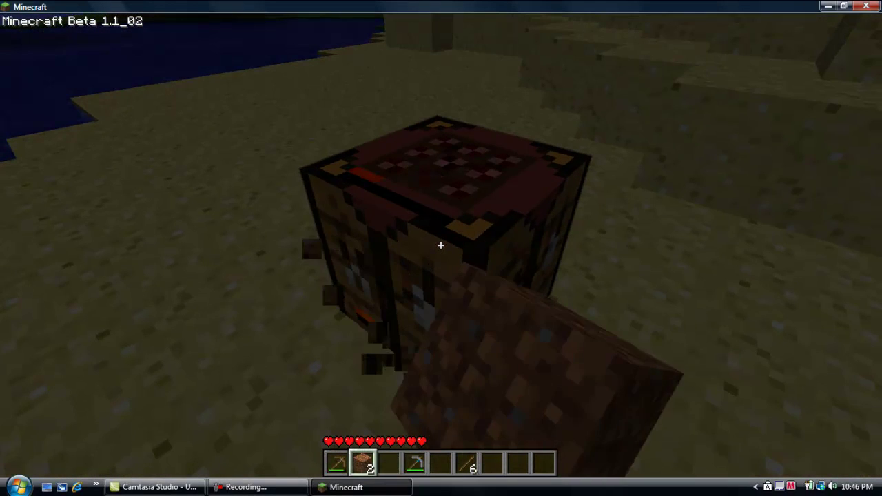
left_click_drag(440, 245, 440, 245)
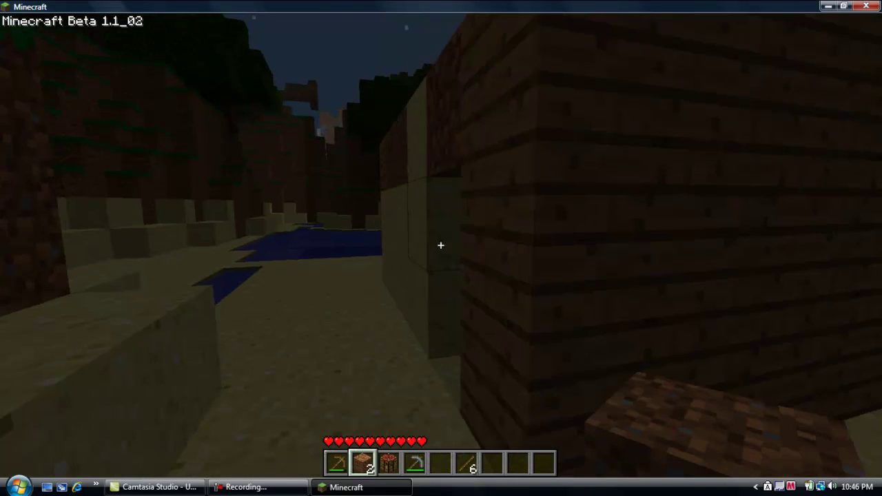
key("3")
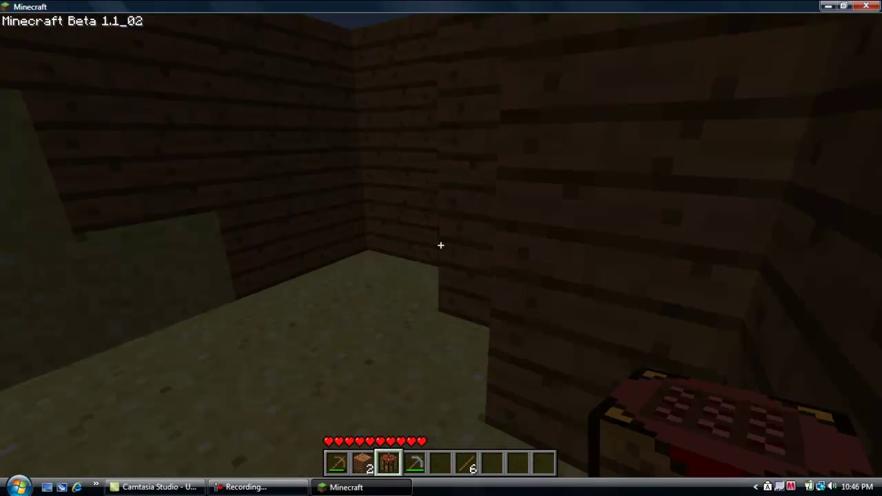
right_click(440, 245)
key("w")
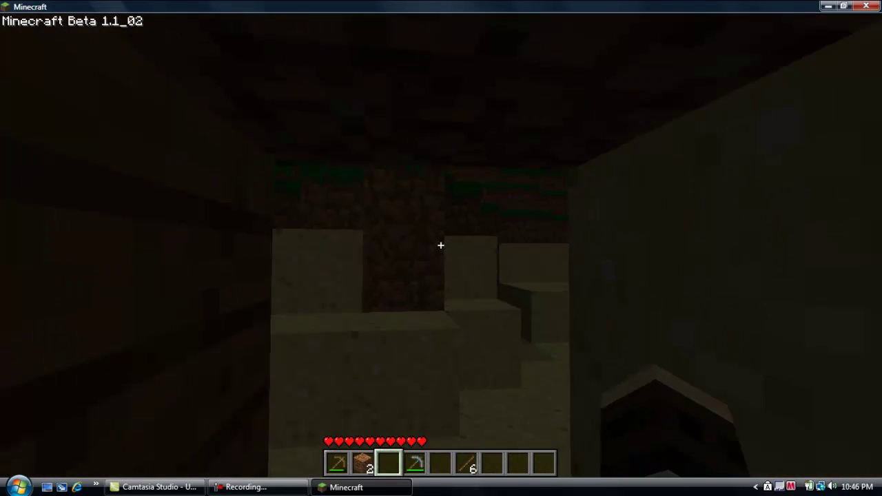
- Walk up the grassy slope to a tree and chop two log blocks from its trunk
key("w")
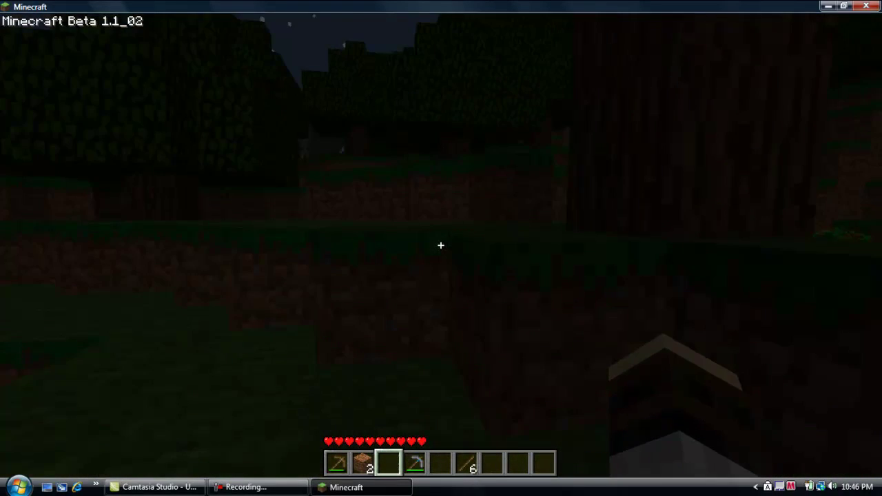
key("w")
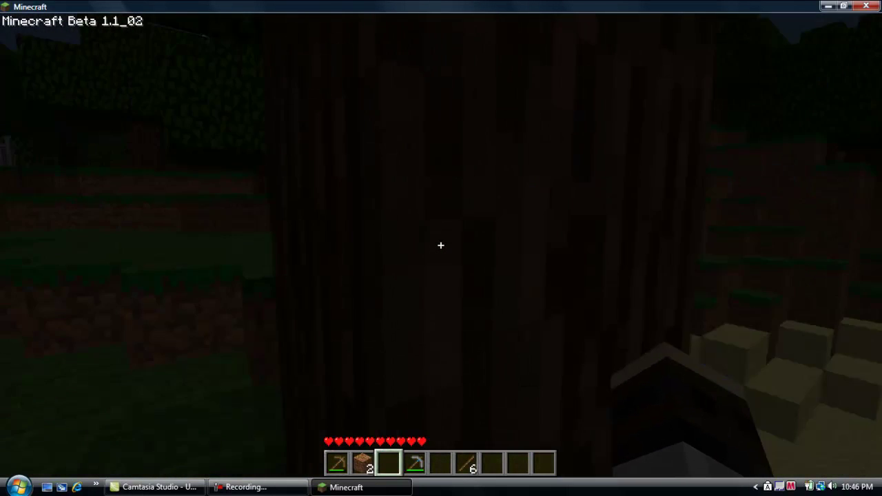
left_click(440, 246)
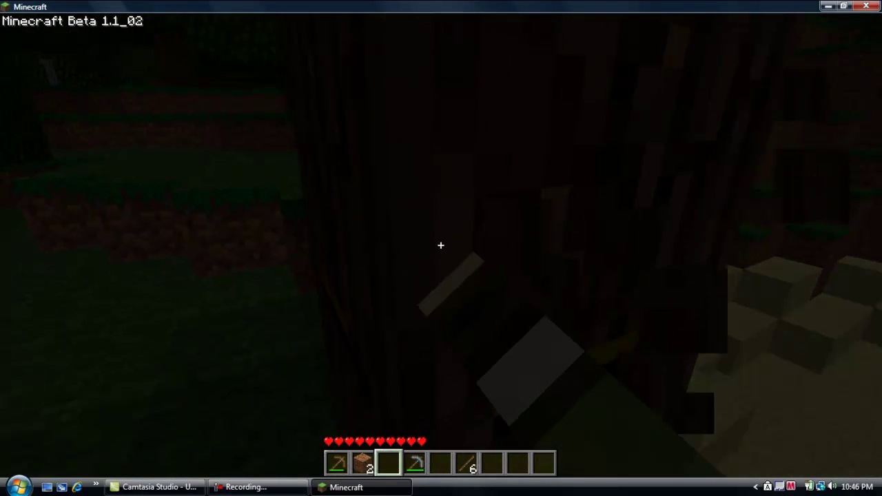
left_click(440, 245)
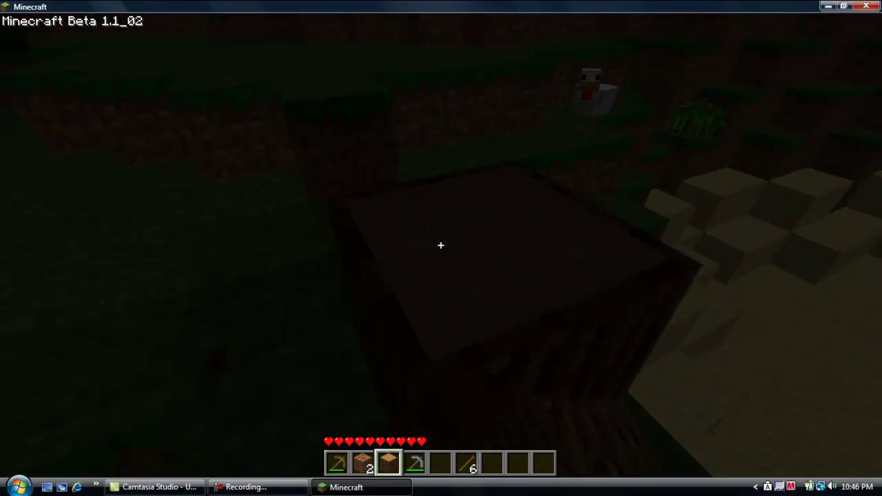
left_click(440, 245)
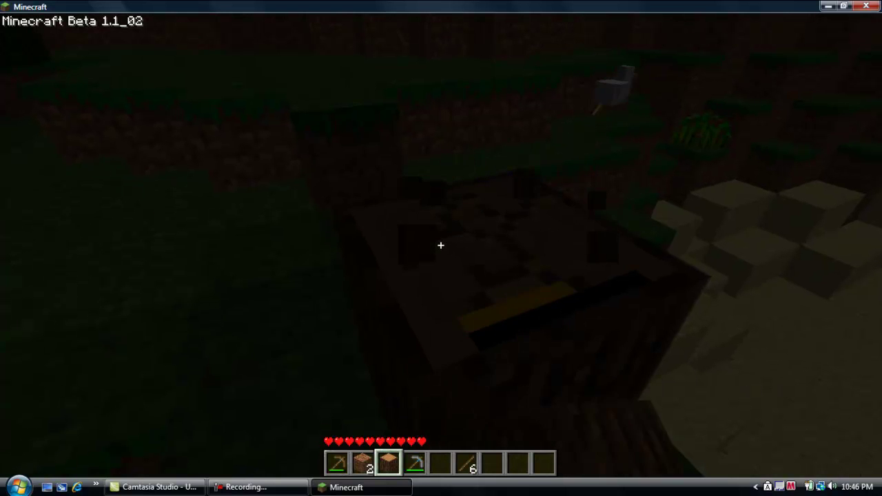
left_click(440, 245)
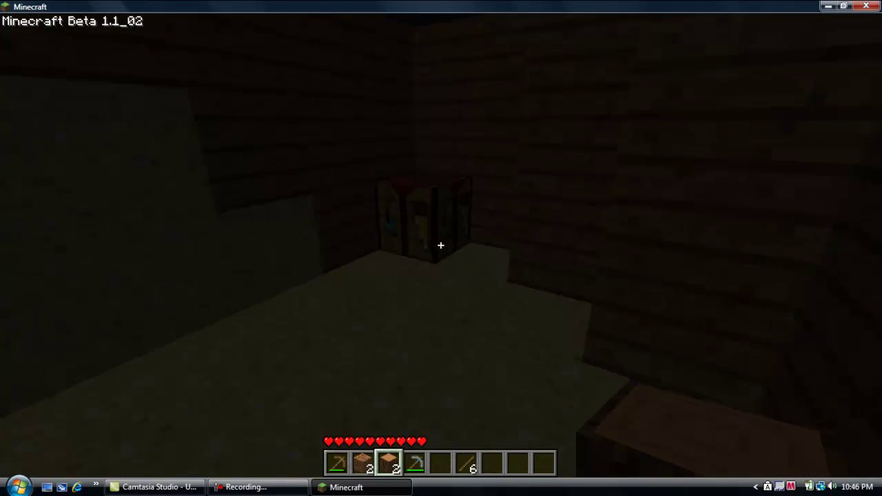
- Turn the two logs into planks, arrange planks into a wooden door, and store it in the hotbar
right_click(440, 245)
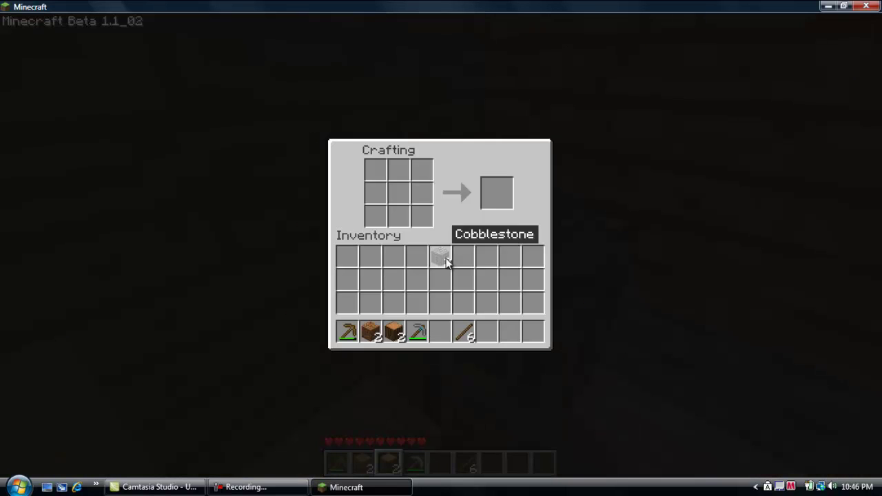
left_click(393, 332)
left_click(422, 216)
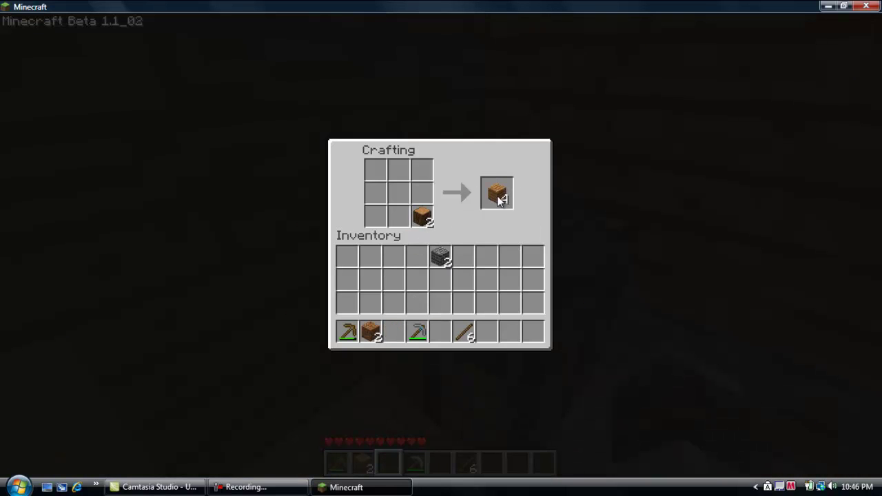
double_click(499, 197)
right_click(375, 193)
right_click(375, 216)
right_click(398, 216)
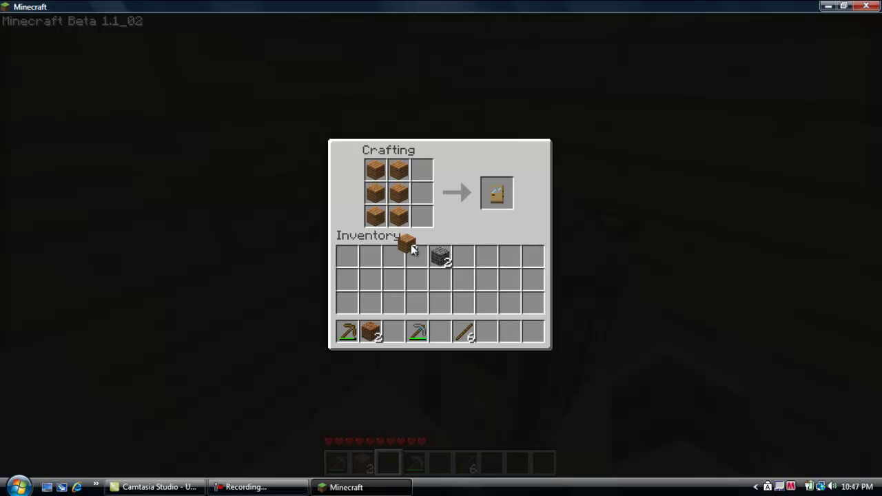
left_click(500, 200)
left_click(401, 334)
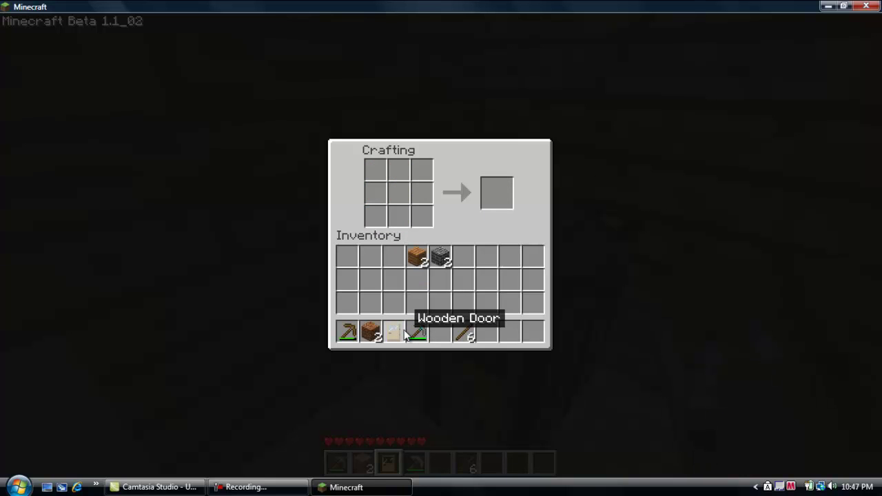
- Hang the wooden door in the wall opening and plug two wall gaps with planks
key("e")
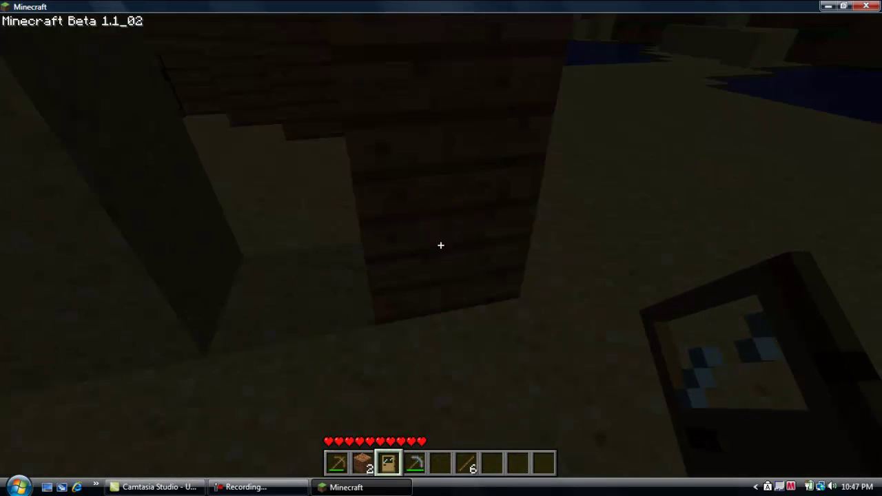
right_click(441, 246)
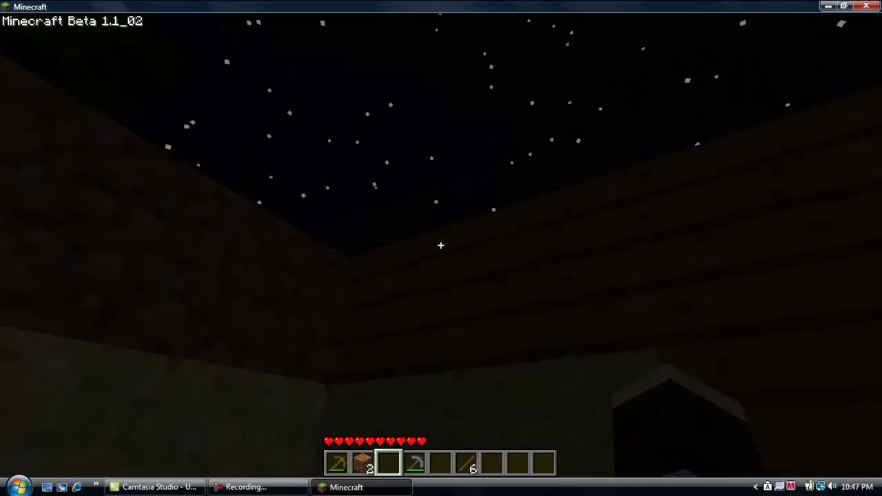
key("2")
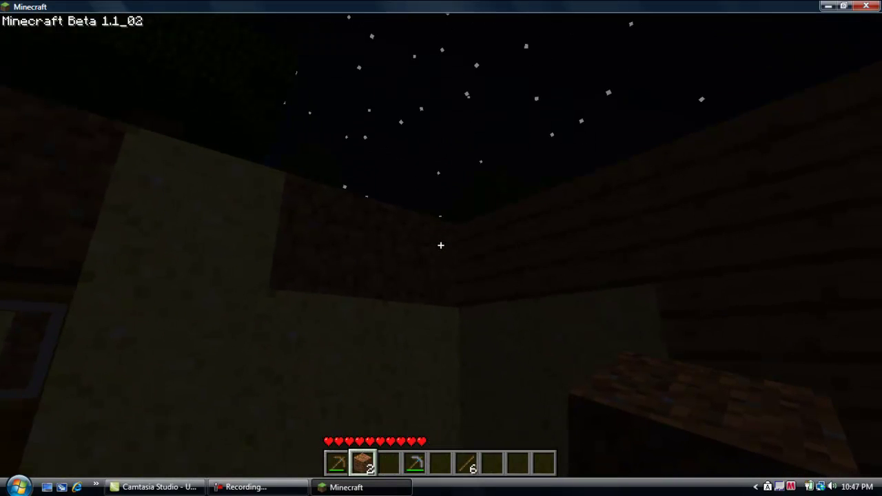
right_click(441, 245)
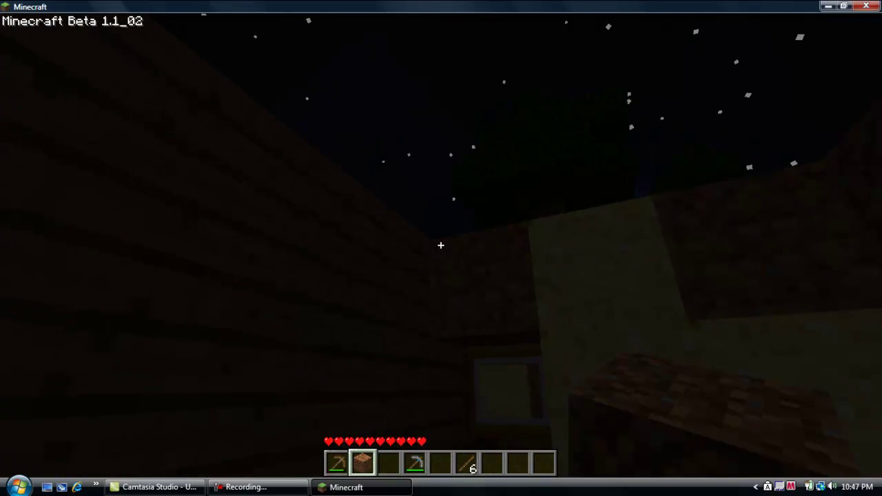
right_click(440, 245)
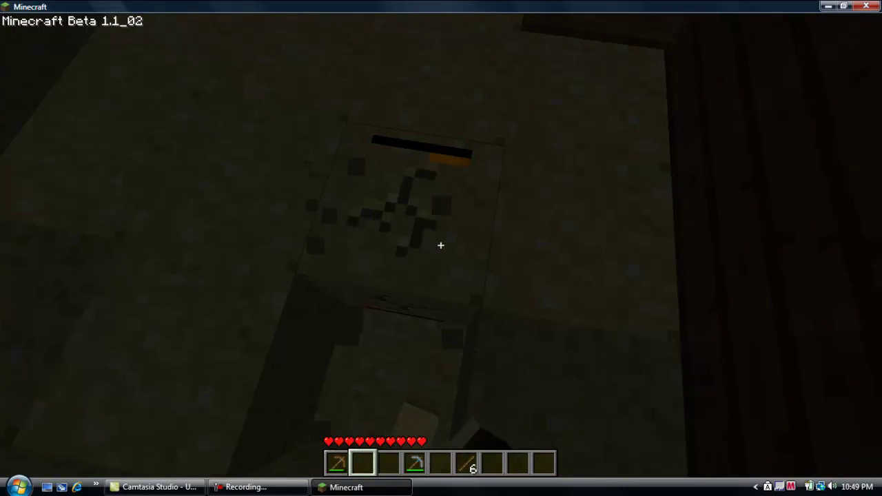
- Dig about eight sand blocks out of the house floor, backing up to collect them
left_click(441, 245)
left_click(441, 245)
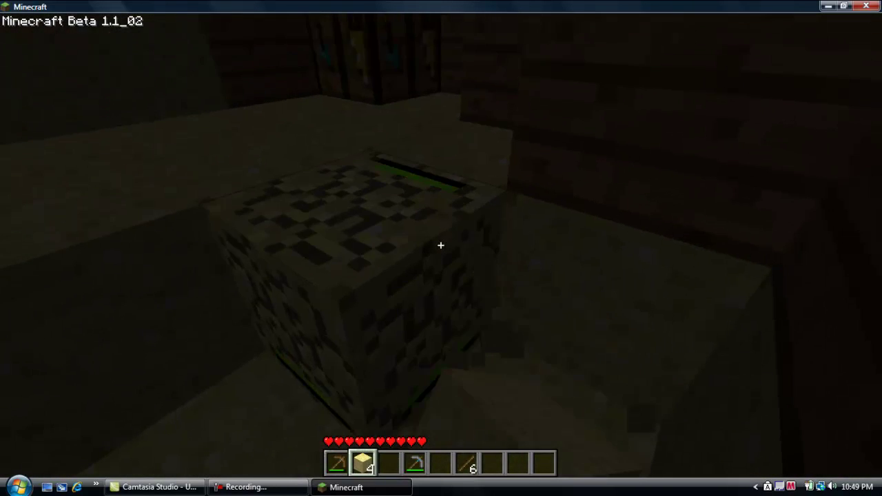
left_click(441, 245)
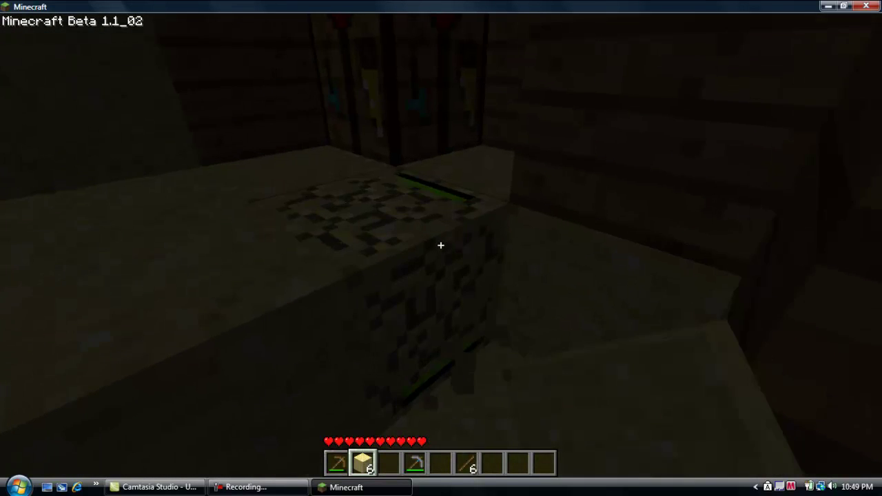
left_click(441, 246)
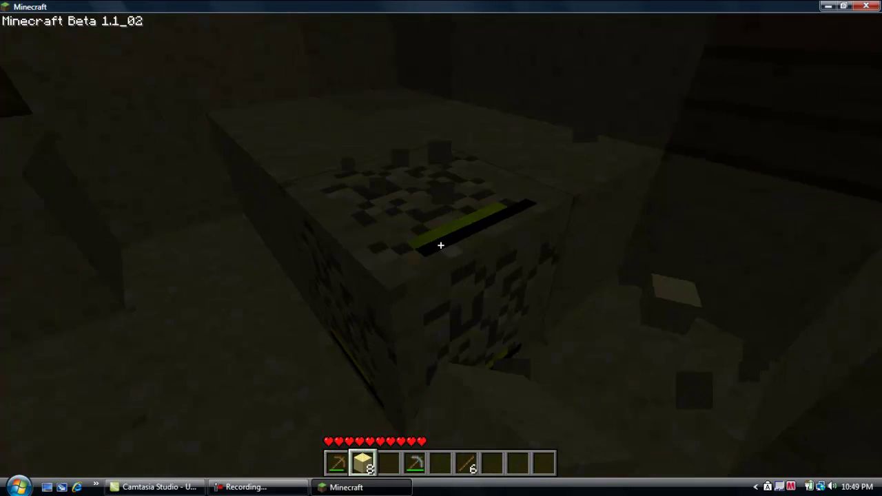
left_click(440, 245)
left_click(441, 245)
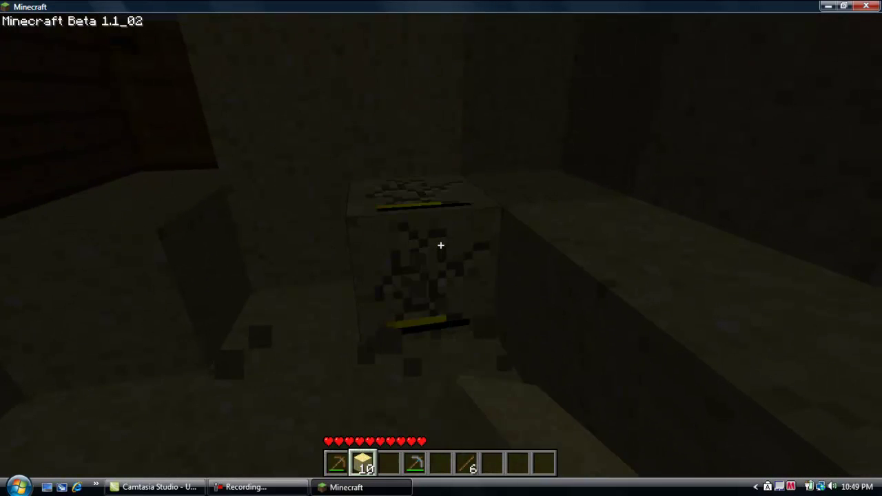
left_click(440, 245)
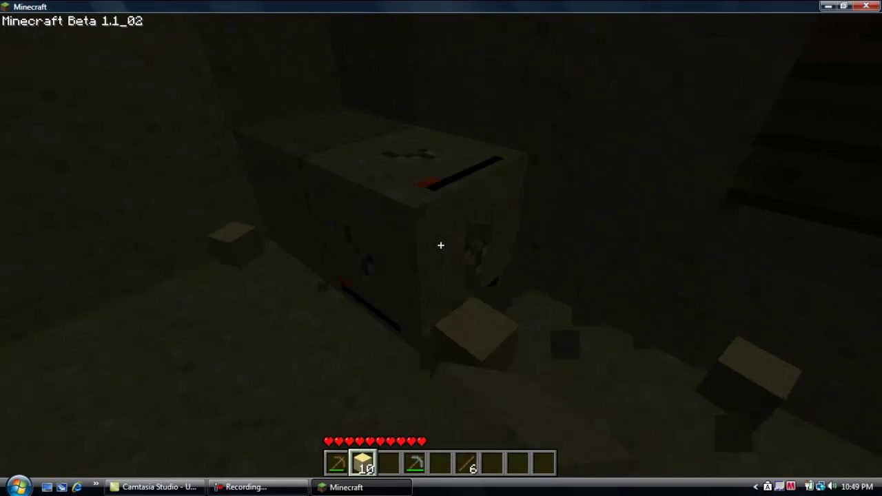
key("s")
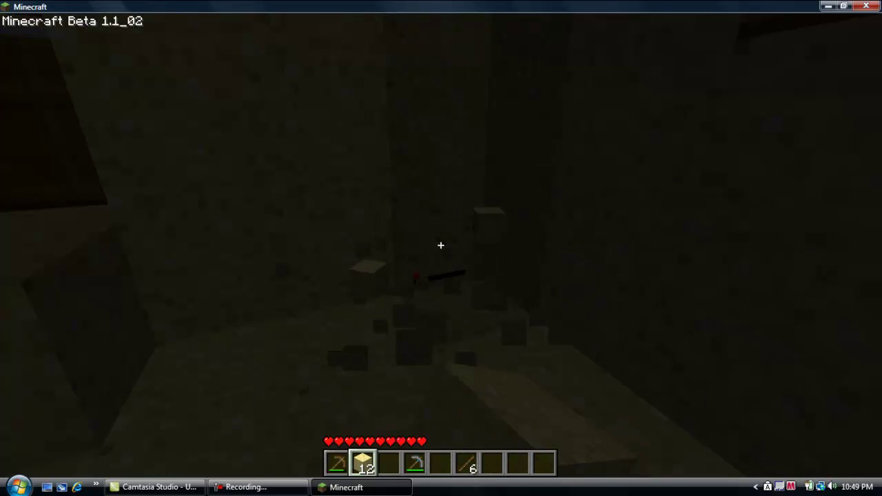
left_click(441, 245)
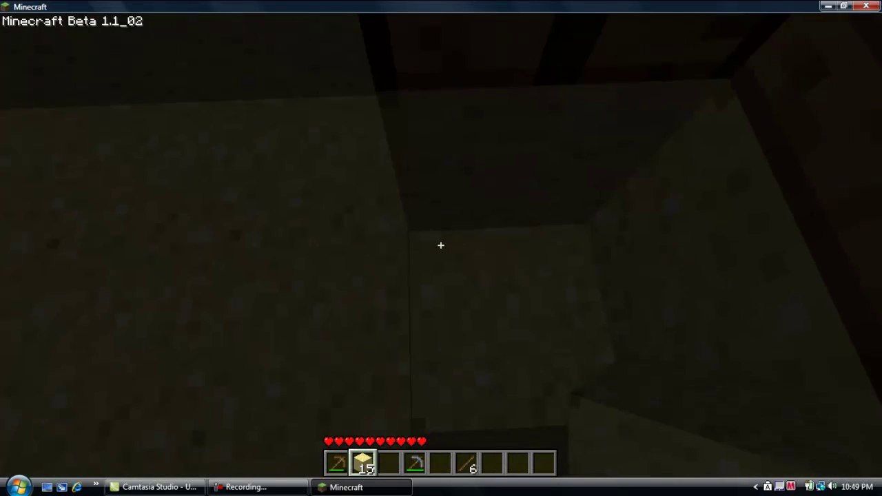
- Place three sand blocks back on the floor beside the crafting table and in the corner
right_click(441, 245)
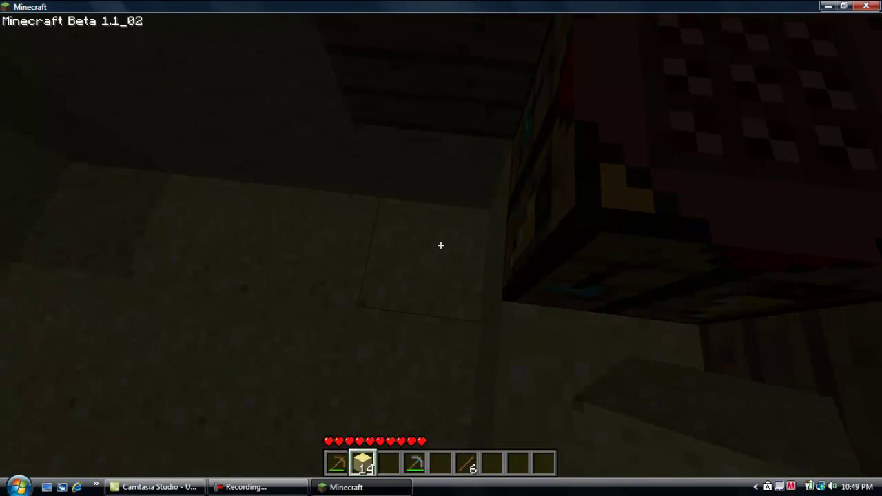
right_click(441, 245)
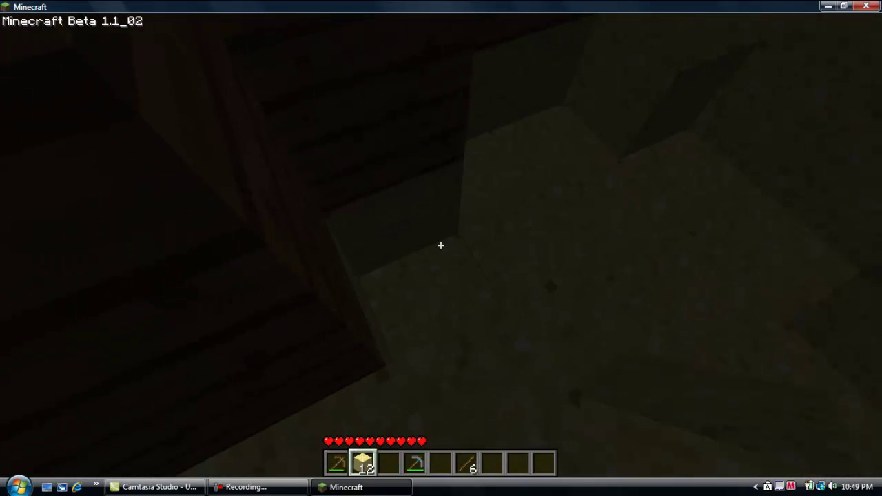
right_click(441, 246)
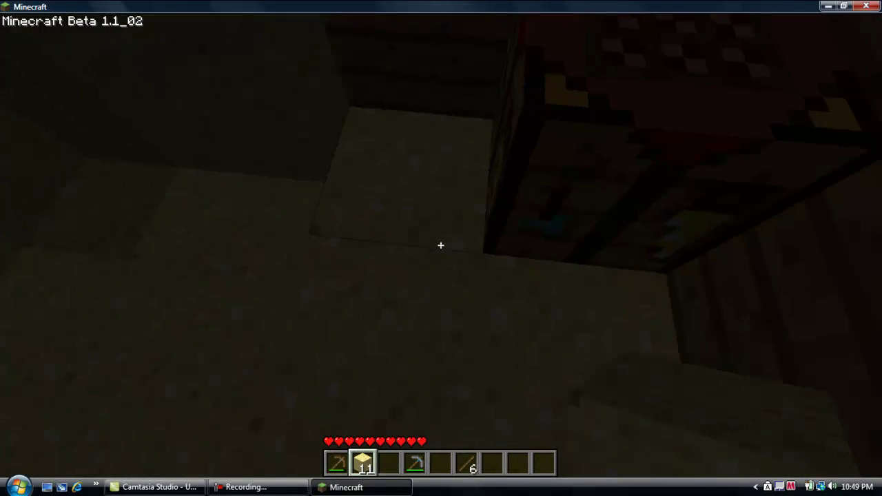